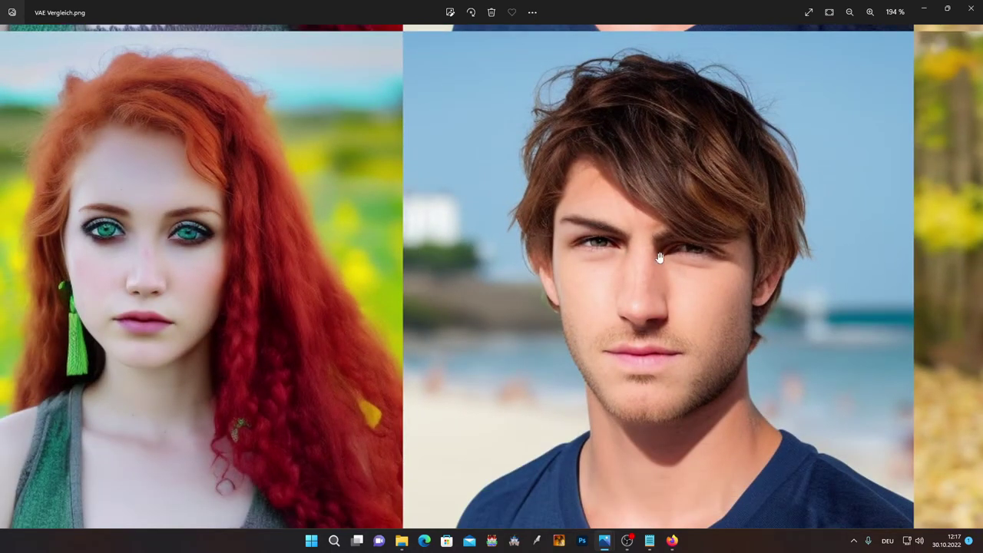
# Step: Compare the portraits between the old-VAE and new-VAE rows of the comparison image, focusing on the blonde woman in the winter jacket
pyautogui.scroll(-3, 659, 258)
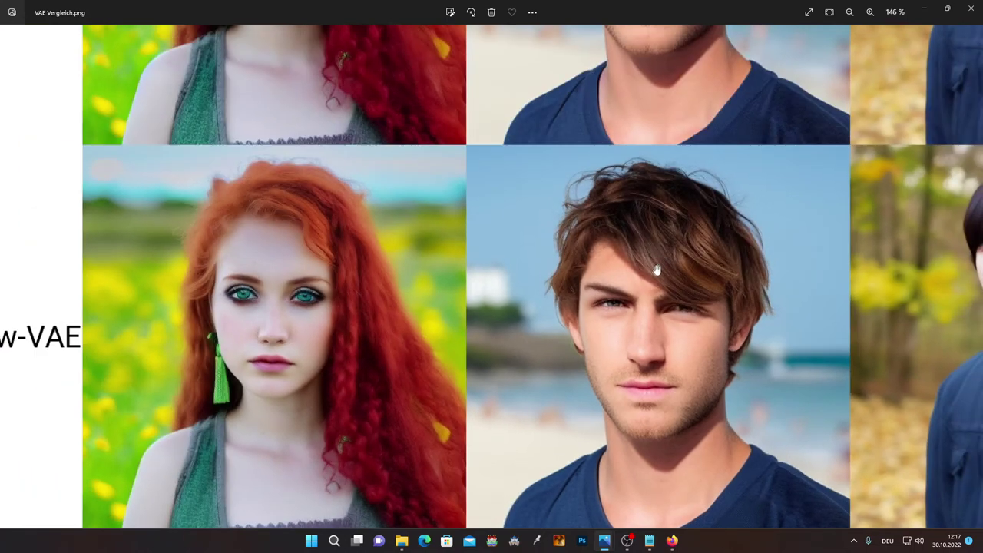
pyautogui.scroll(-2, 651, 278)
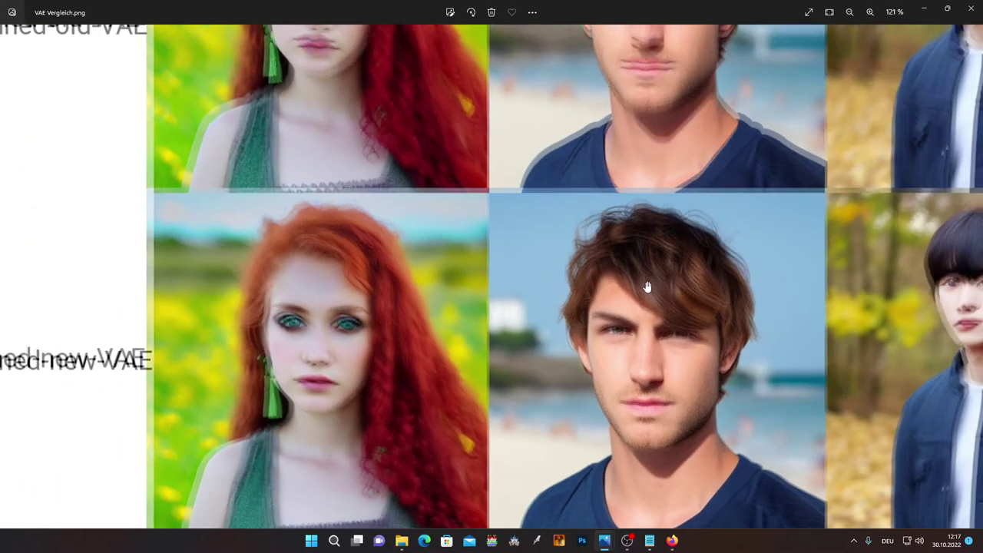
pyautogui.scroll(-2, 649, 287)
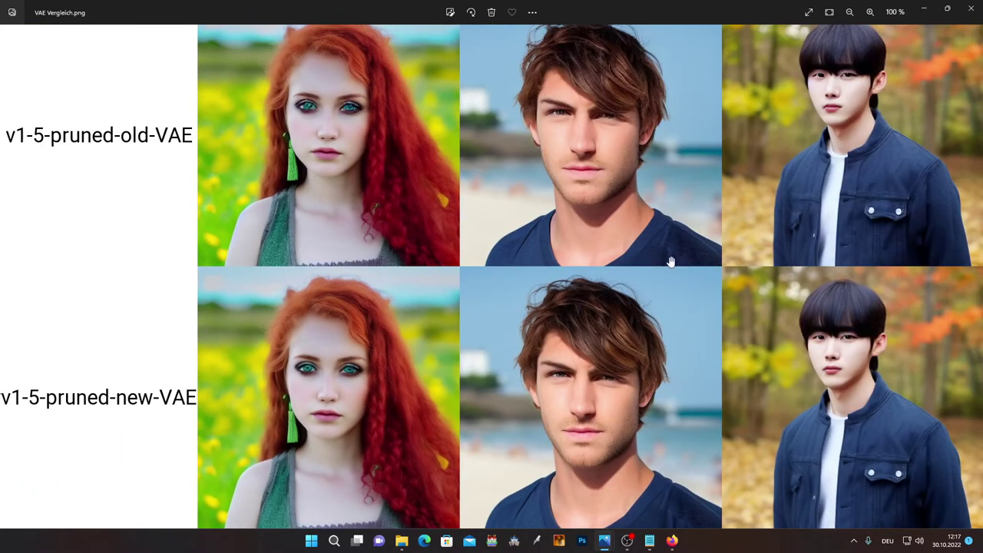
pyautogui.moveTo(659, 256); pyautogui.dragTo(246, 277)
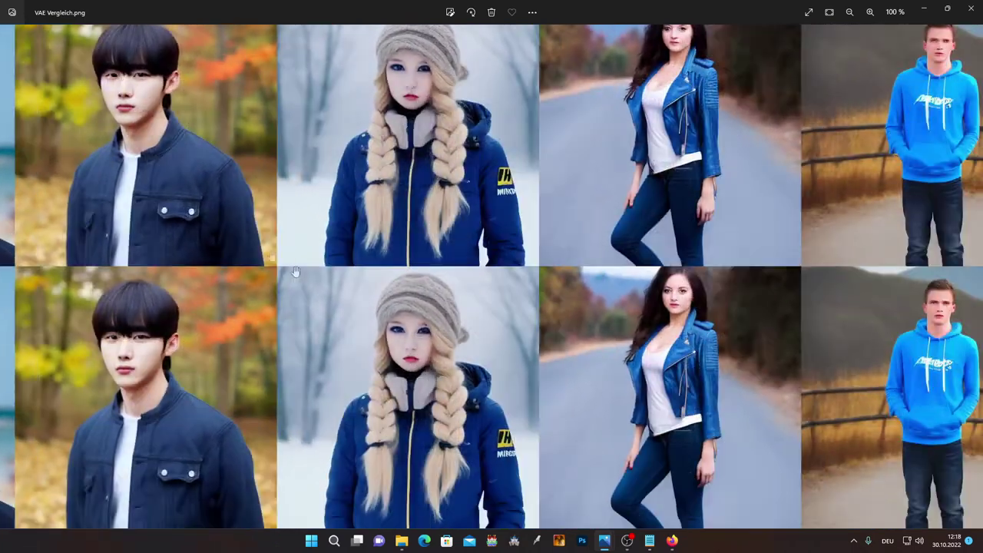
pyautogui.scroll(3, 409, 379)
pyautogui.moveTo(409, 379); pyautogui.dragTo(450, 351)
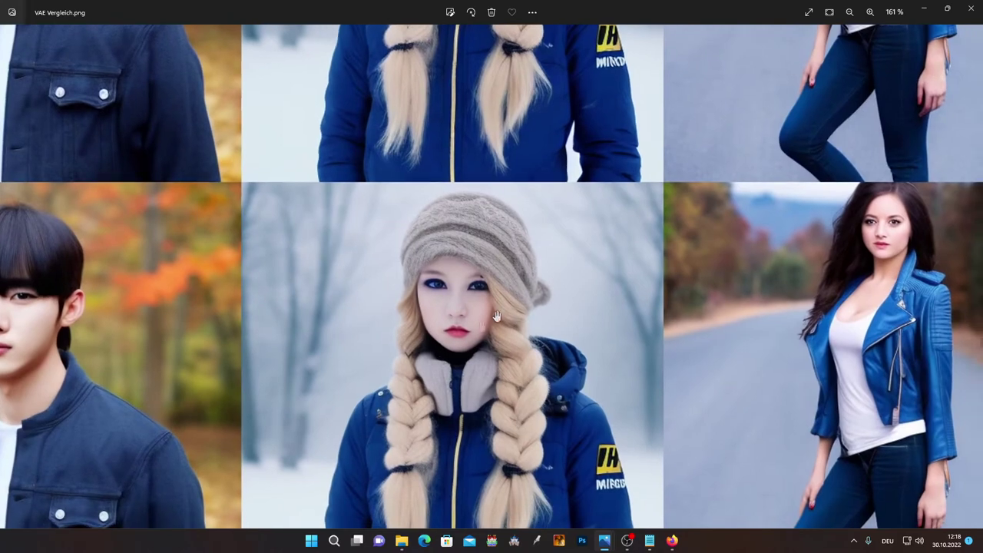
pyautogui.scroll(1, 502, 314)
pyautogui.moveTo(502, 314); pyautogui.dragTo(542, 349)
pyautogui.scroll(2, 576, 257)
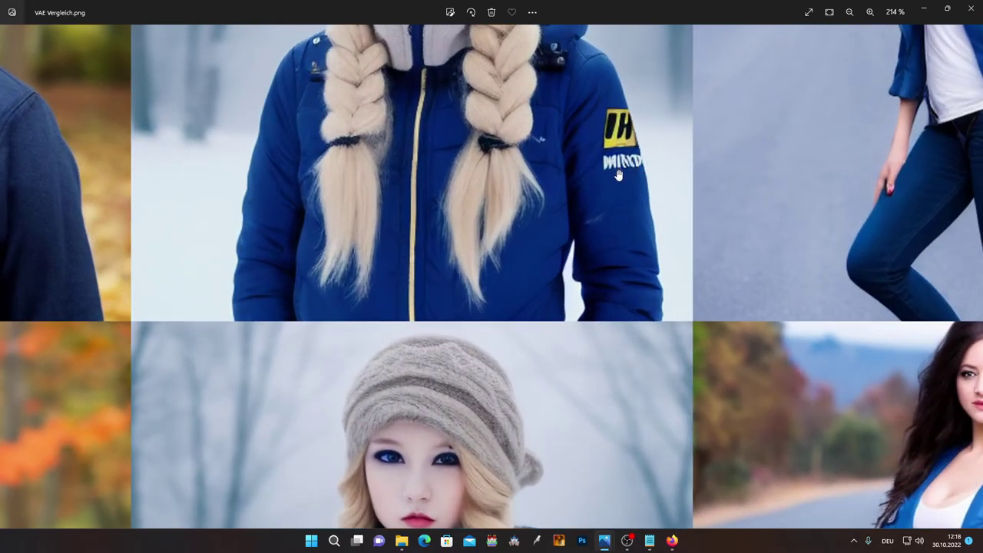
pyautogui.scroll(-3, 635, 360)
pyautogui.scroll(-2, 585, 384)
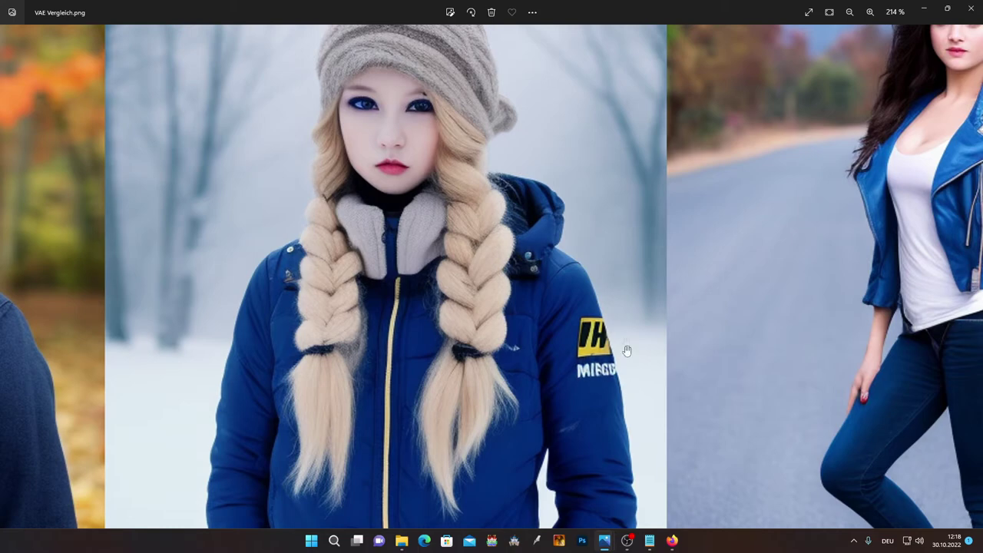
pyautogui.scroll(2, 607, 281)
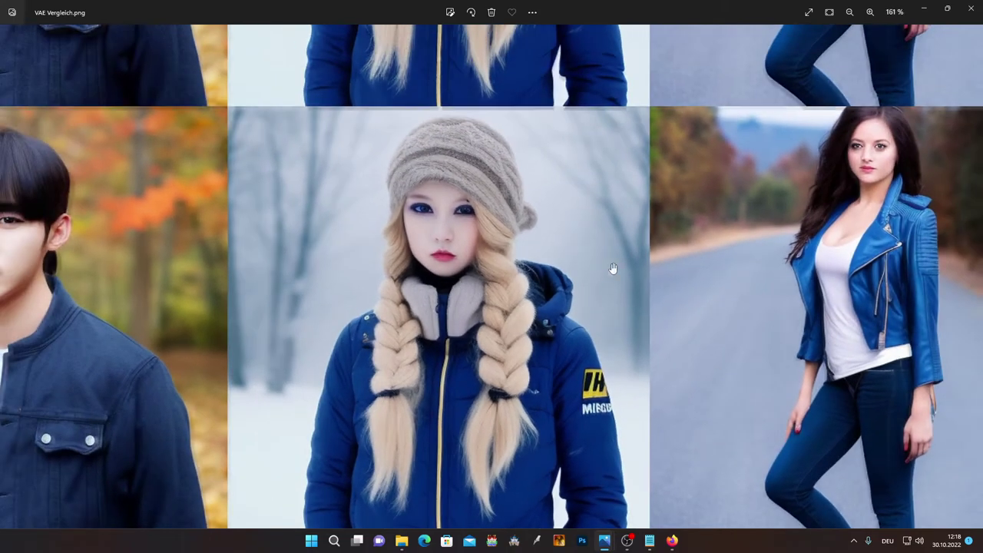
pyautogui.scroll(-1, 603, 274)
pyautogui.scroll(-1, 587, 234)
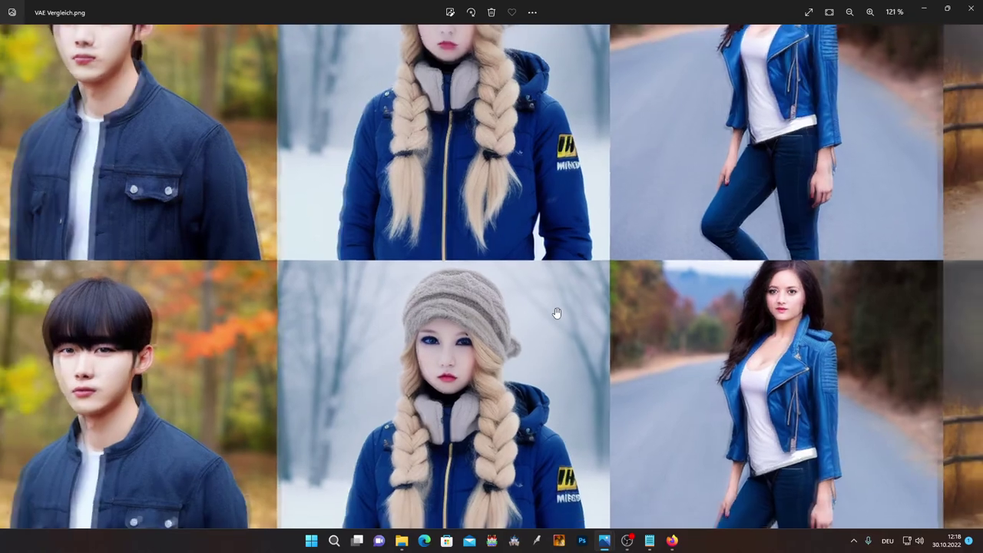
pyautogui.scroll(-1, 570, 357)
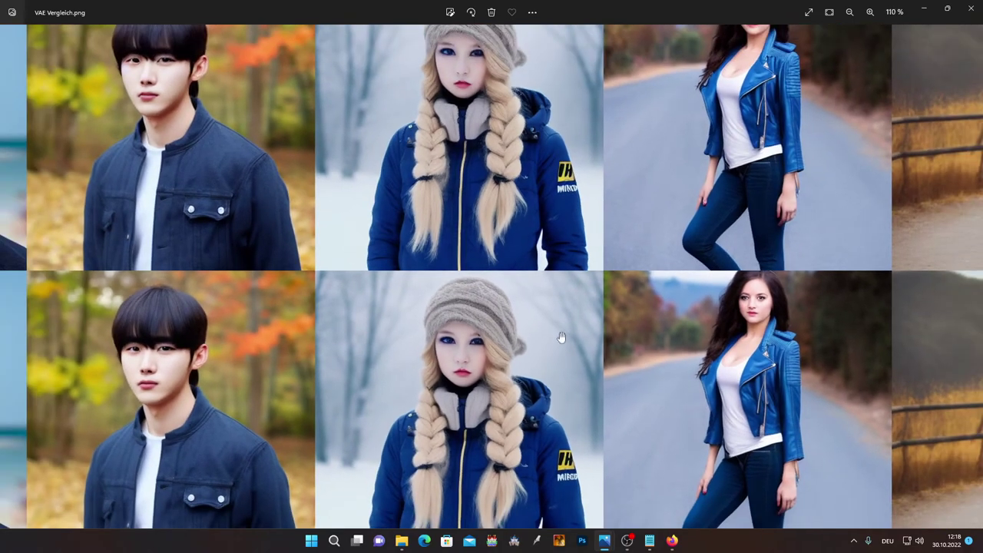
pyautogui.moveTo(557, 278); pyautogui.dragTo(497, 285)
pyautogui.scroll(-1, 599, 292)
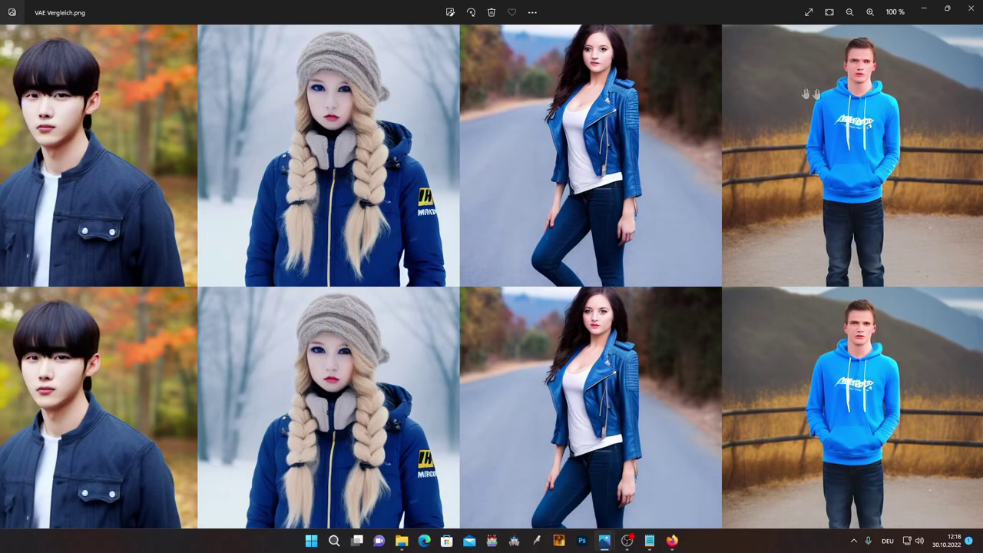
# Step: Examine the face and hoodie print of the man in the blue hoodie in both the old-VAE and new-VAE rows
pyautogui.scroll(5, 851, 86)
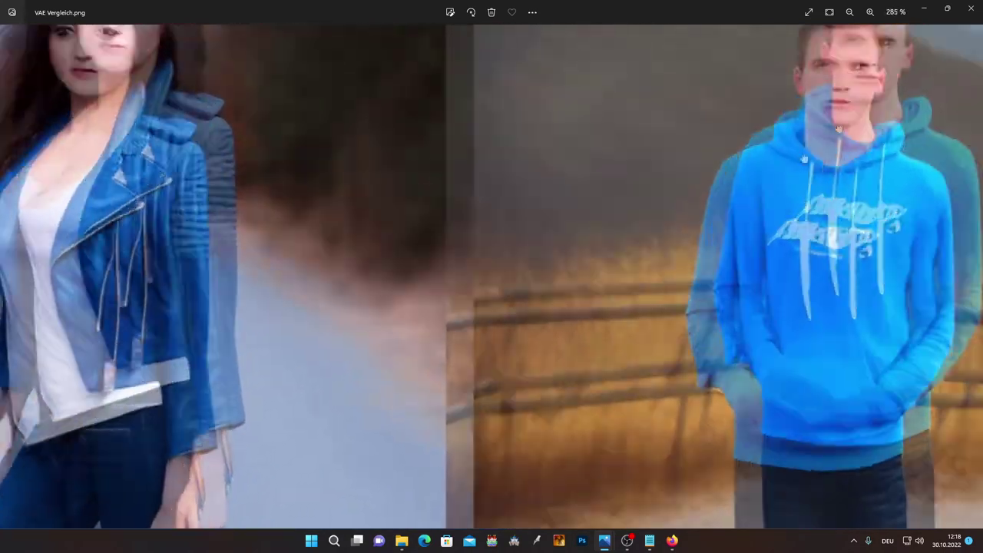
pyautogui.scroll(1, 665, 163)
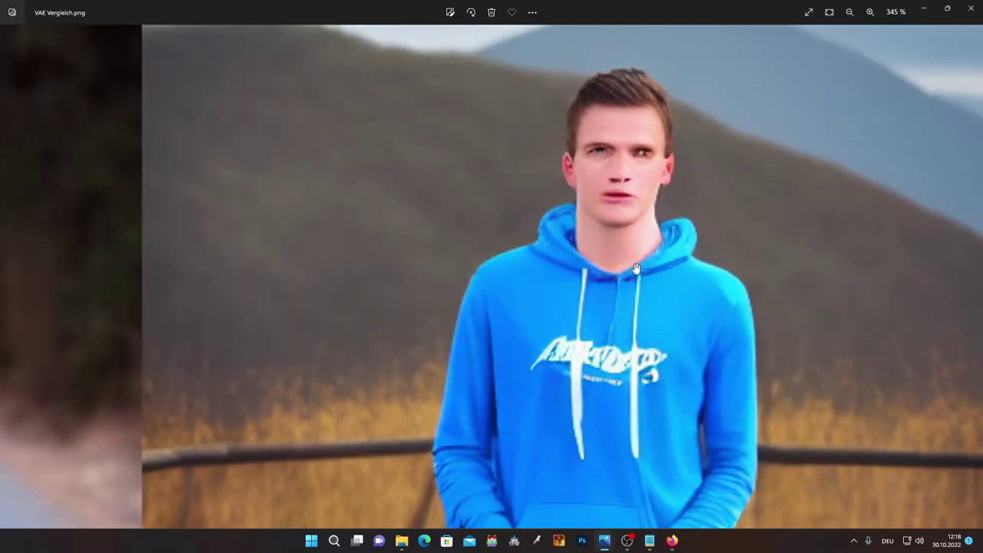
pyautogui.scroll(-5, 636, 268)
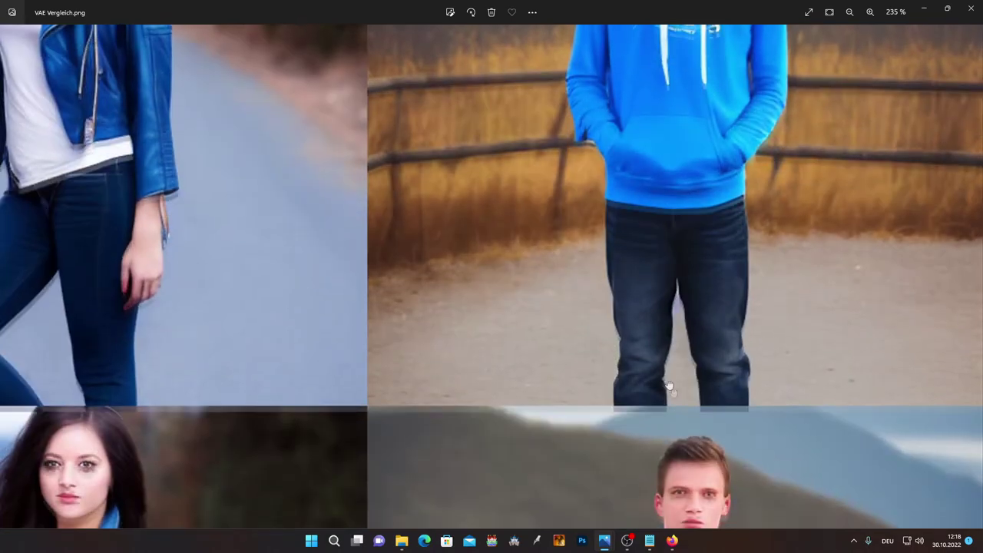
pyautogui.scroll(3, 723, 307)
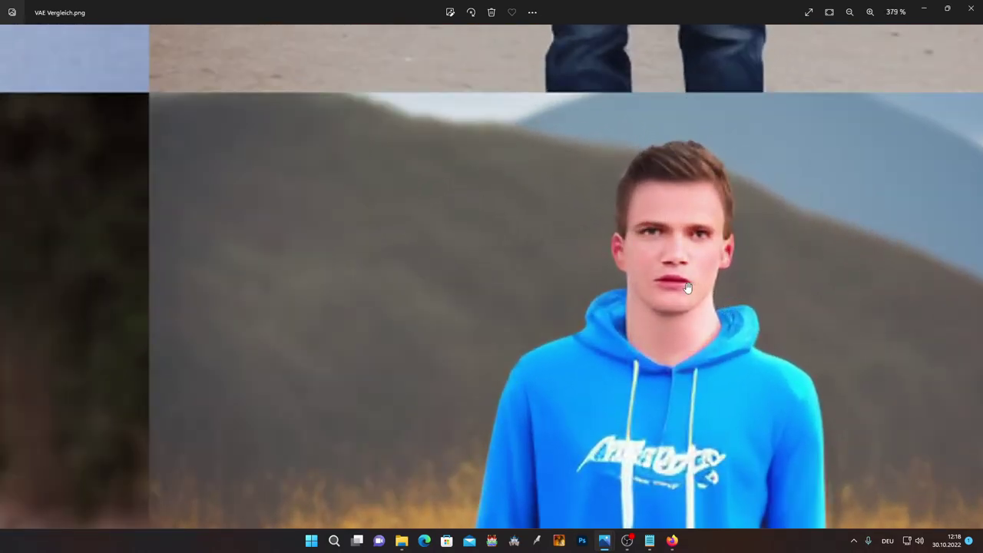
pyautogui.scroll(-10, 693, 325)
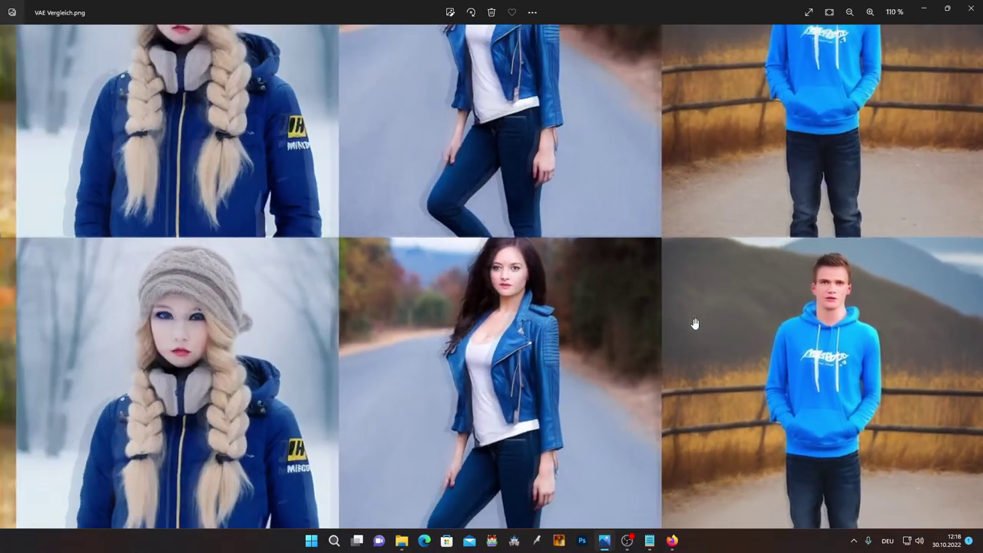
pyautogui.scroll(-2, 693, 325)
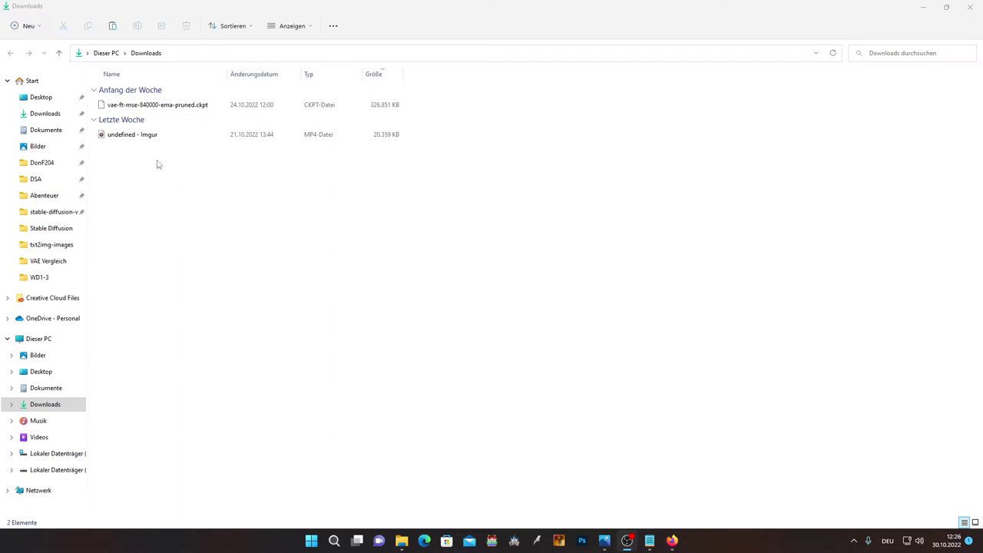
# Step: Copy the file vae-ft-mse-840000-ema-pruned.ckpt from the Downloads folder
pyautogui.click(140, 106)
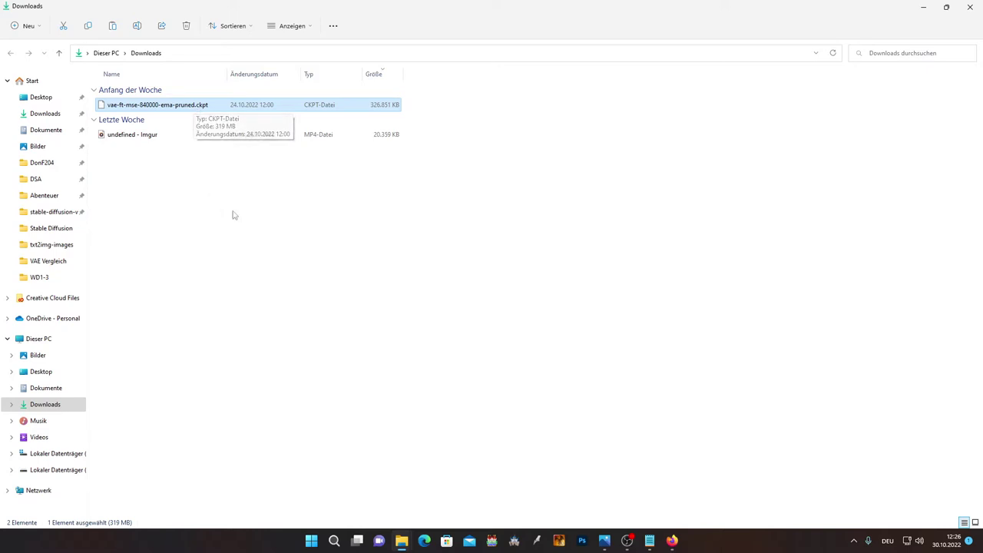
pyautogui.rightClick(175, 114)
pyautogui.click(205, 121)
# Step: Paste the VAE file into the models\Stable-diffusion folder of stable-diffusion-webui, inside the AI Art folder
pyautogui.moveTo(401, 540)
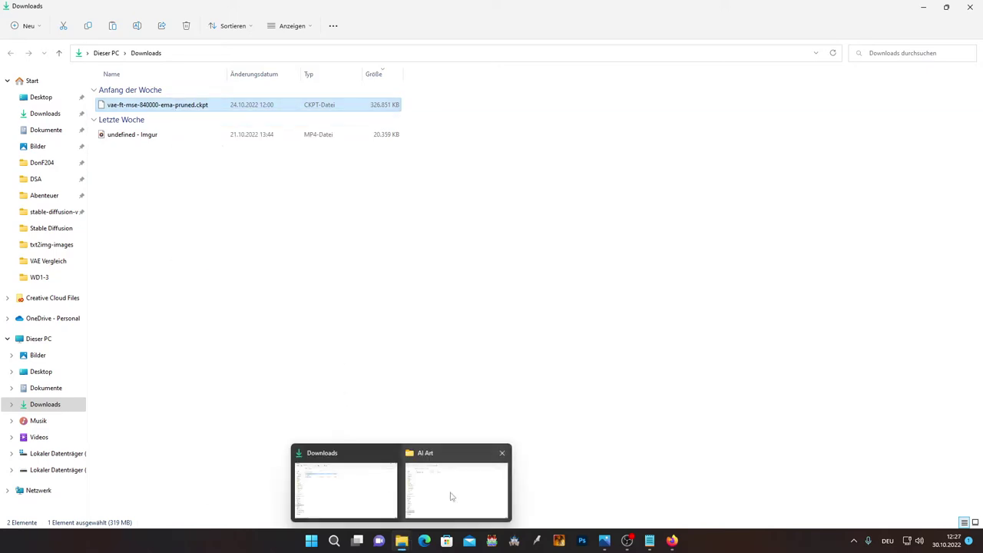
pyautogui.click(449, 495)
pyautogui.doubleClick(150, 91)
pyautogui.doubleClick(132, 220)
pyautogui.doubleClick(134, 201)
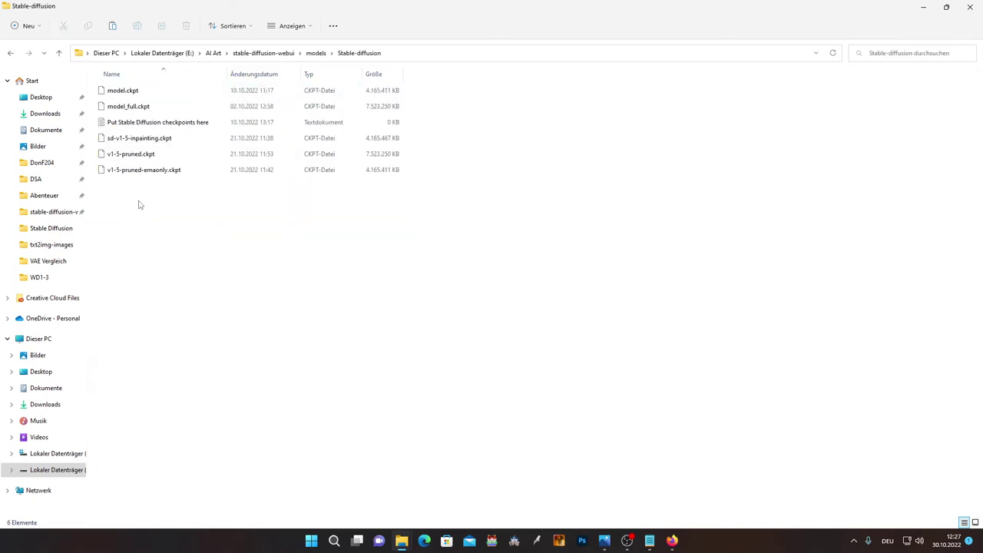
pyautogui.rightClick(185, 220)
pyautogui.click(197, 228)
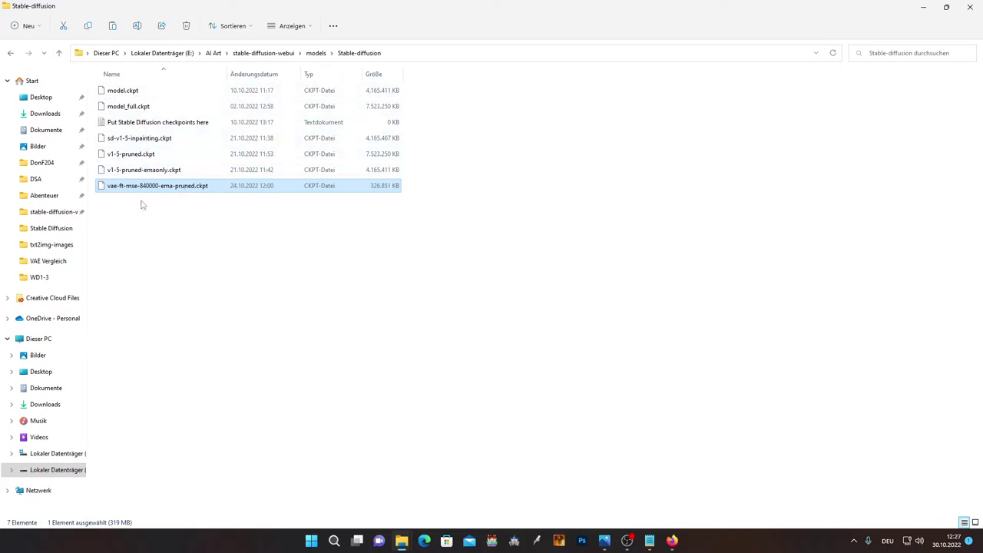
# Step: Copy the base name of v1-5-pruned.ckpt and use it to replace the base name of the pasted VAE file
pyautogui.click(117, 157)
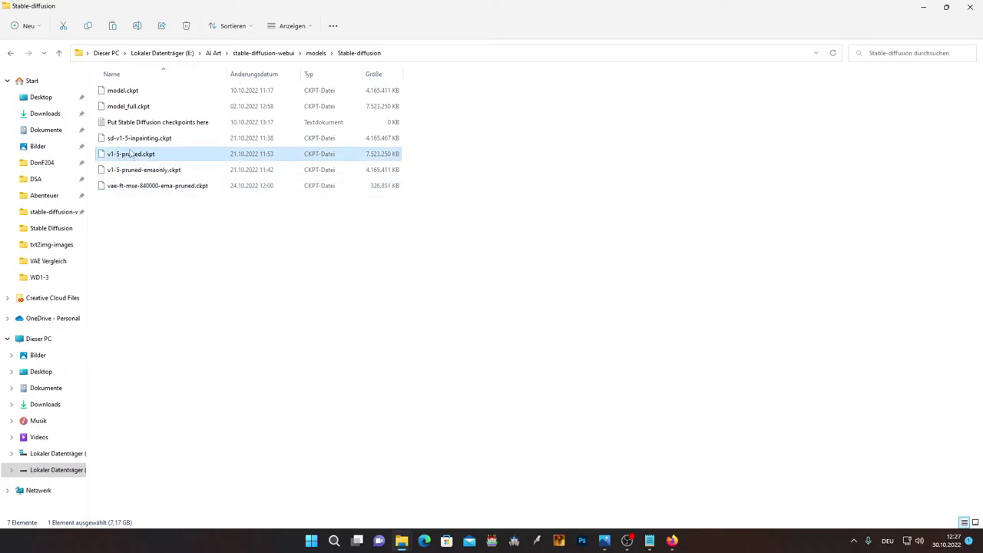
pyautogui.click(123, 156)
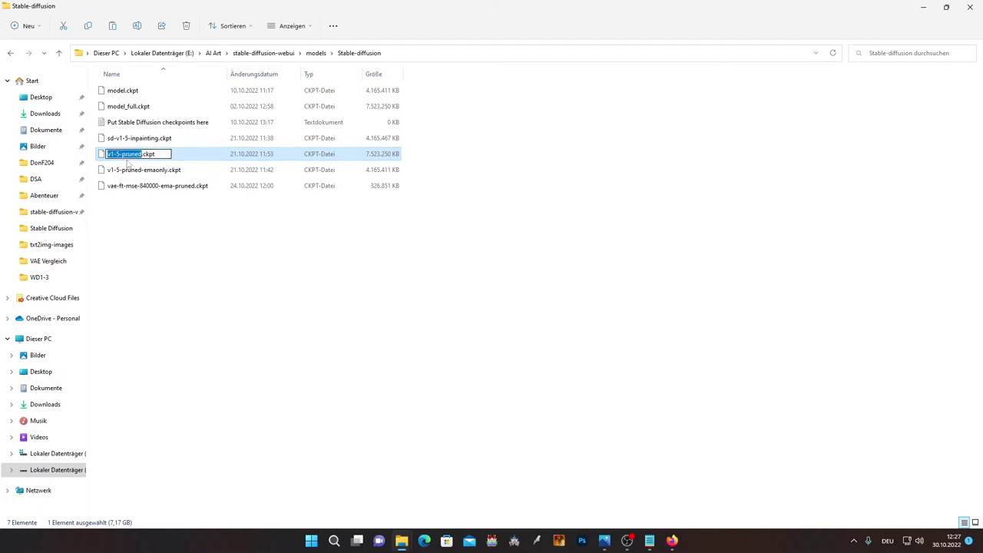
pyautogui.click(160, 190)
pyautogui.click(130, 189)
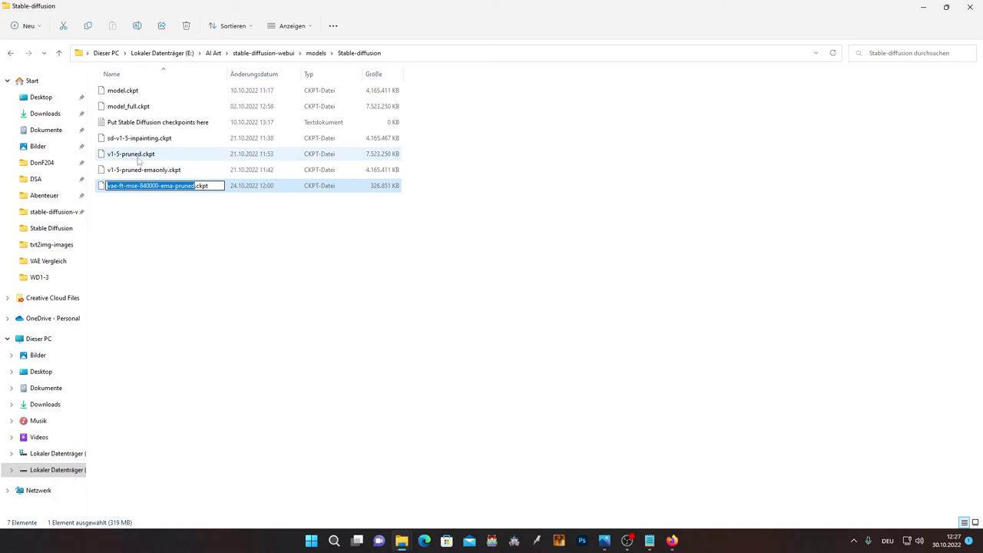
pyautogui.hotkey('ctrl', 'v')
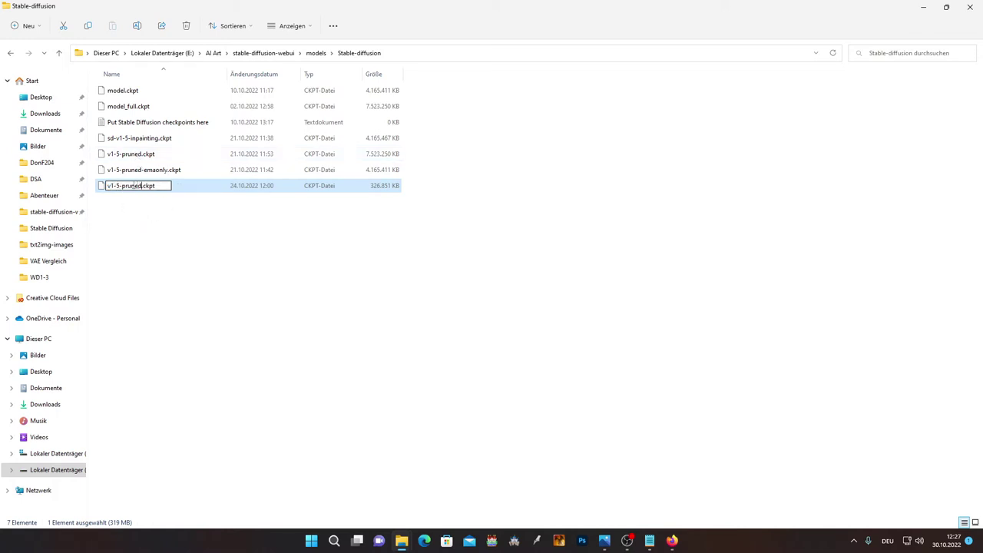
# Step: Replace the VAE file's .ckpt extension with .vae.pt, accept the extension change, and check it against its matching v1-5-pruned.ckpt model
pyautogui.moveTo(141, 185); pyautogui.dragTo(166, 187)
pyautogui.press('Delete')
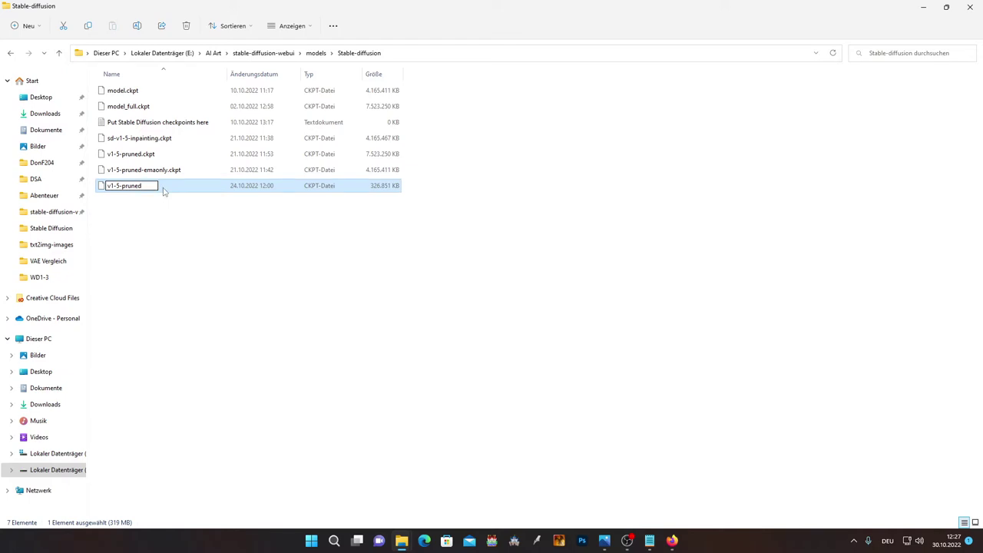
pyautogui.write('.vae.pt')
pyautogui.press('Return')
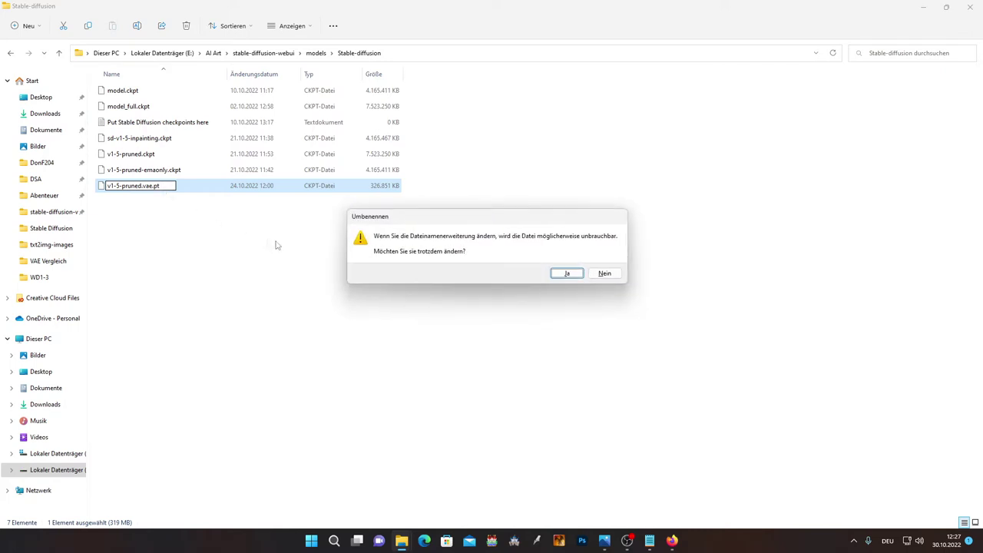
pyautogui.click(564, 274)
pyautogui.click(335, 237)
pyautogui.moveTo(440, 154); pyautogui.dragTo(140, 178)
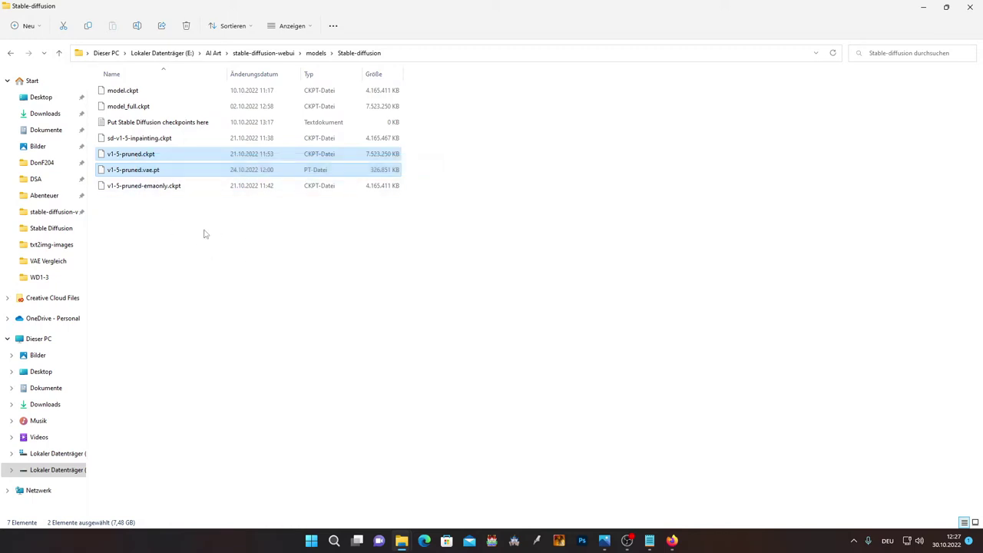
pyautogui.click(199, 233)
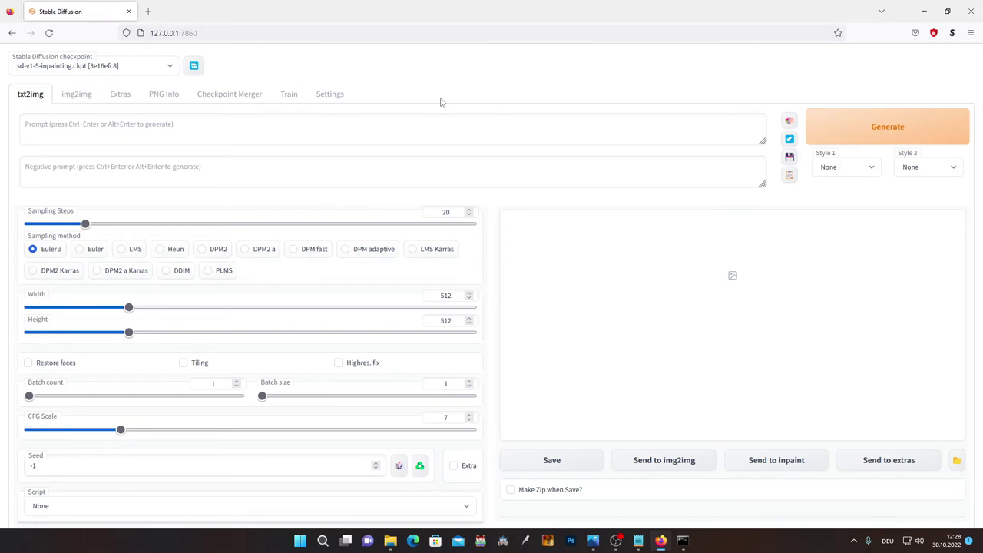
# Step: Load the v1-5-pruned.ckpt checkpoint in the Stable Diffusion web UI and check the console for the line about loading VAE weights
pyautogui.click(170, 68)
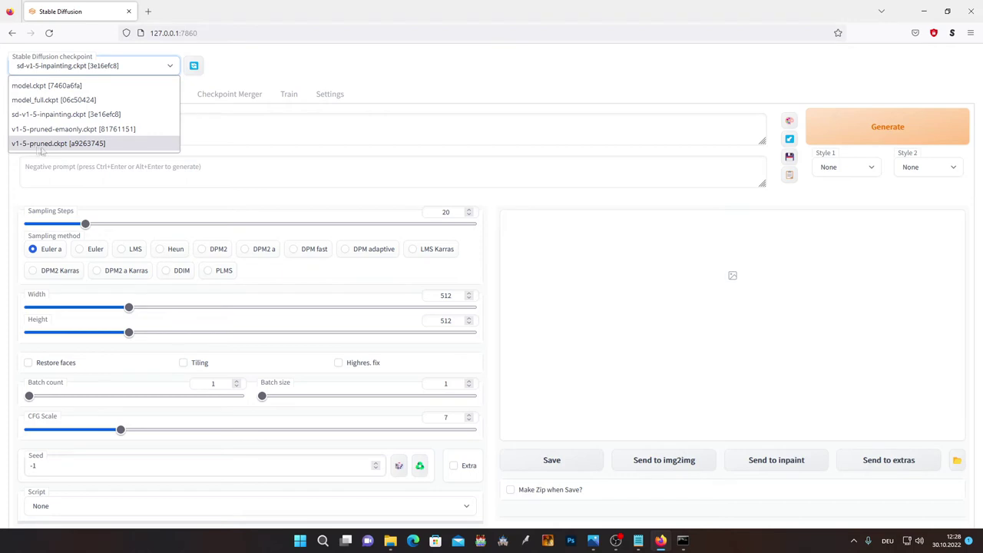
pyautogui.click(73, 145)
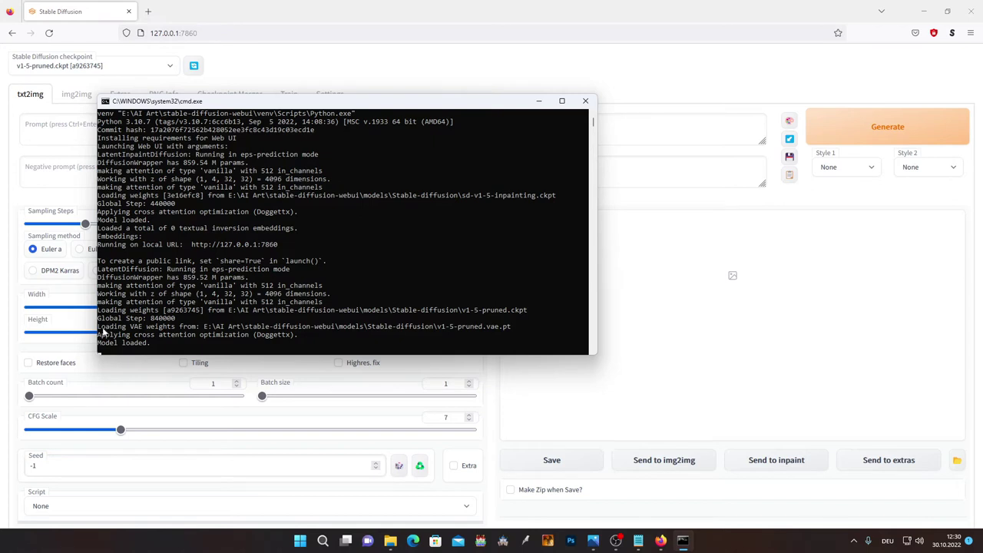
pyautogui.moveTo(99, 329); pyautogui.dragTo(542, 330)
pyautogui.click(145, 329)
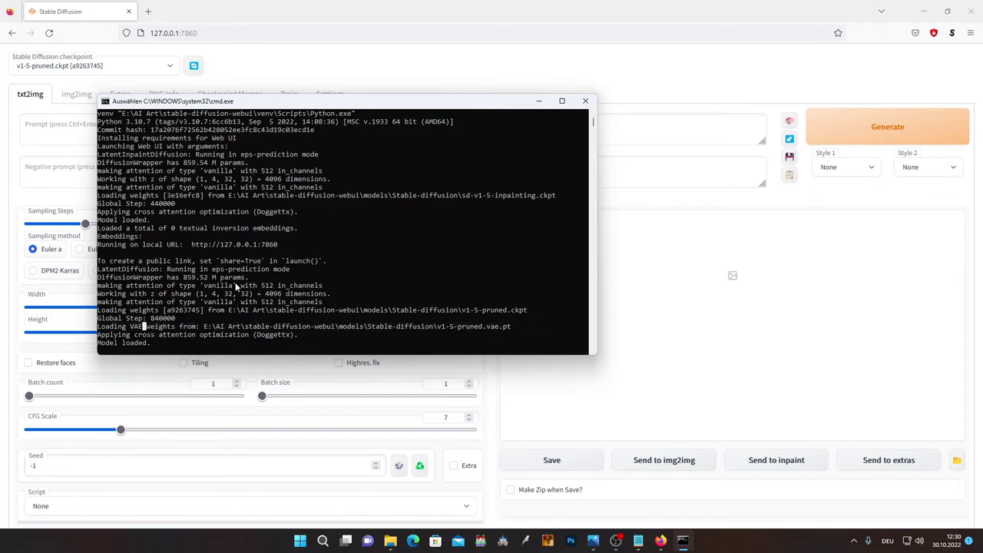
pyautogui.click(374, 76)
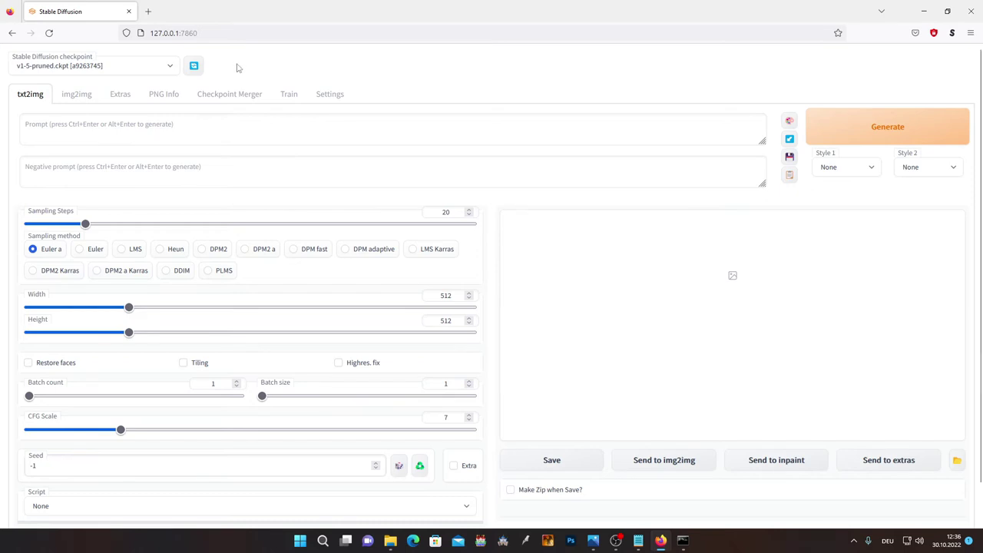
pyautogui.click(152, 69)
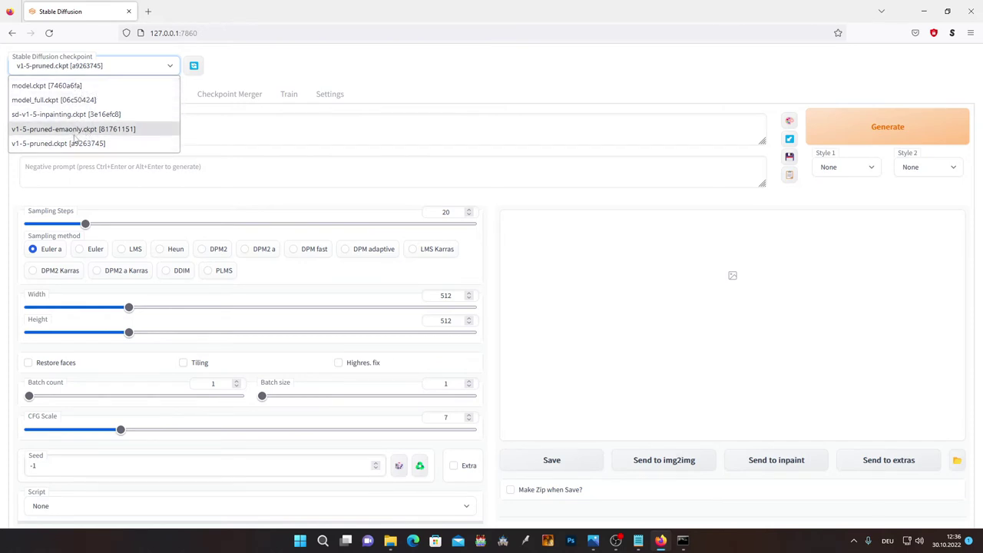
pyautogui.click(265, 71)
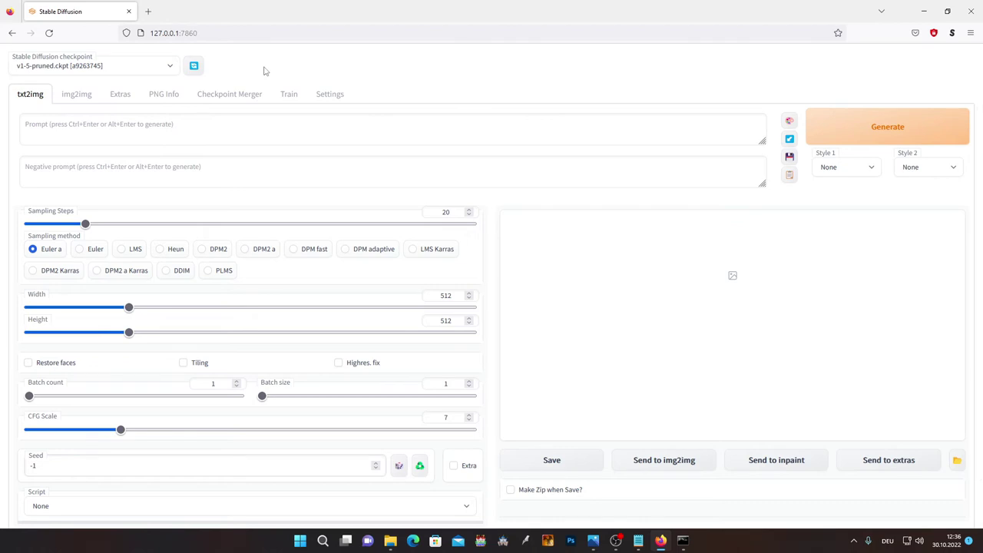
# Step: Shut down the running Stable Diffusion web UI by closing its console window
pyautogui.click(156, 66)
pyautogui.click(262, 66)
pyautogui.rightClick(685, 537)
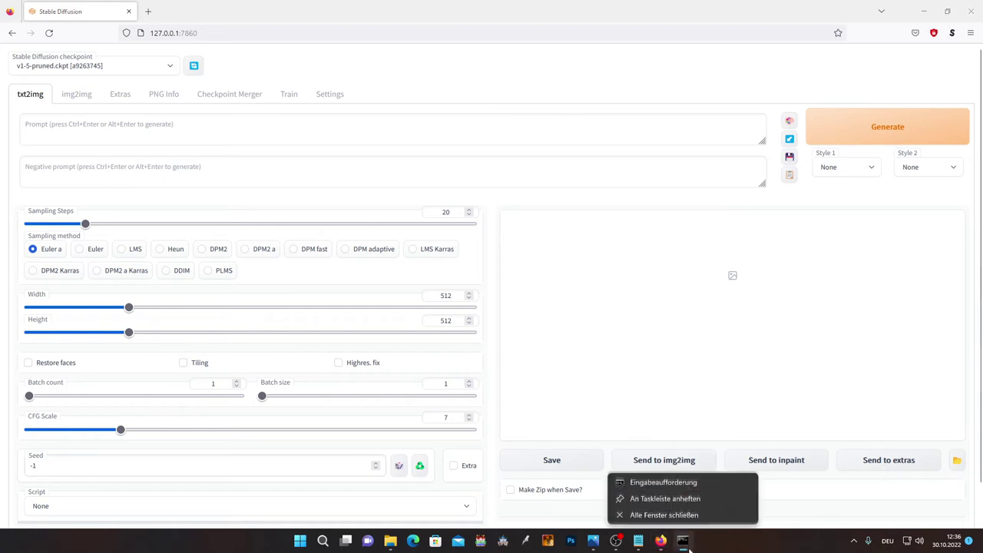
pyautogui.click(637, 512)
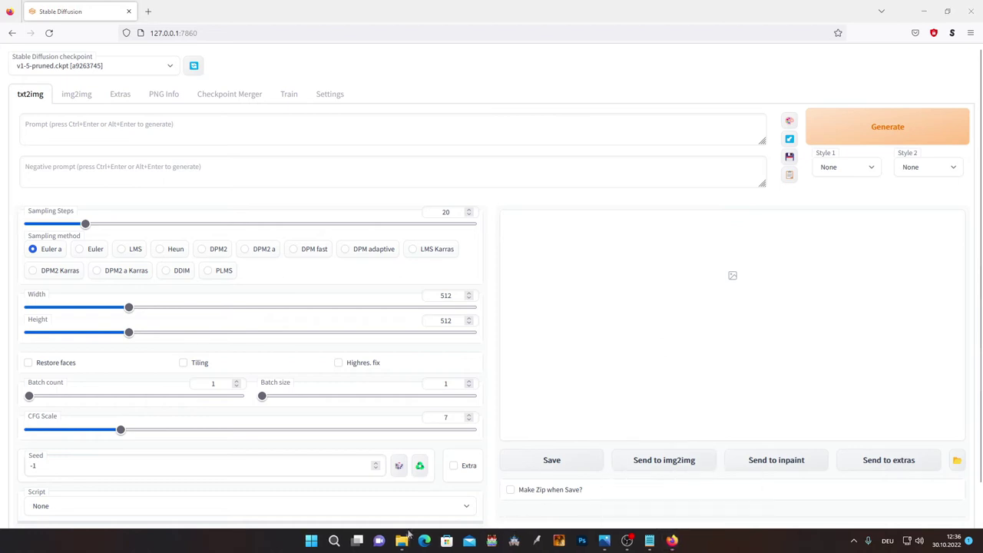
# Step: Switch to File Explorer and open the models\Stable-diffusion folder inside stable-diffusion-webui
pyautogui.moveTo(401, 540)
pyautogui.click(499, 468)
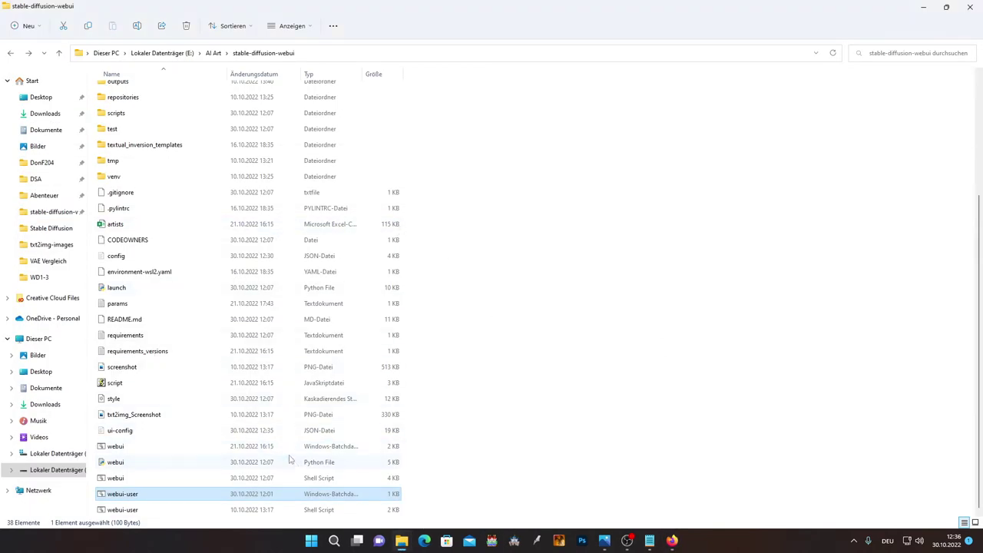
pyautogui.scroll(4, 441, 384)
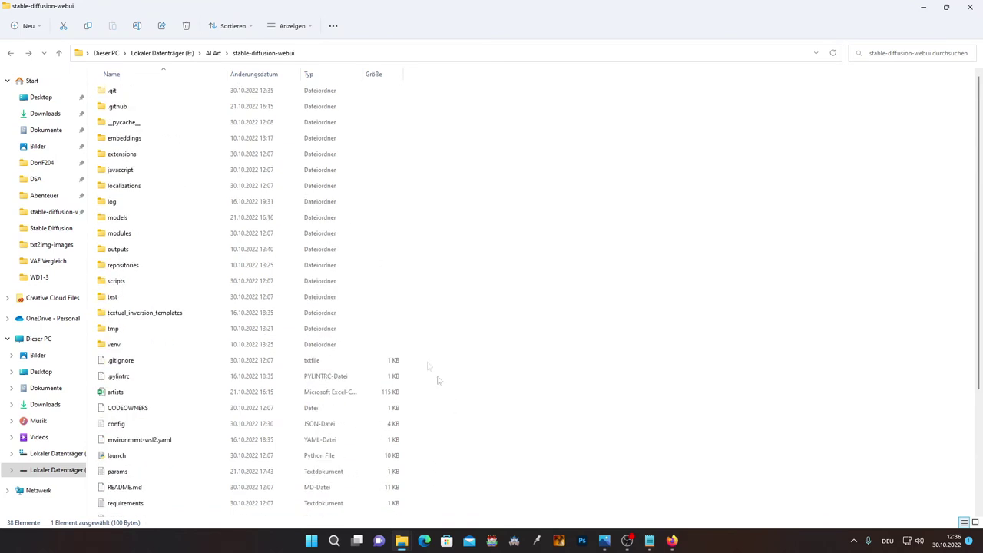
pyautogui.doubleClick(131, 218)
pyautogui.doubleClick(150, 202)
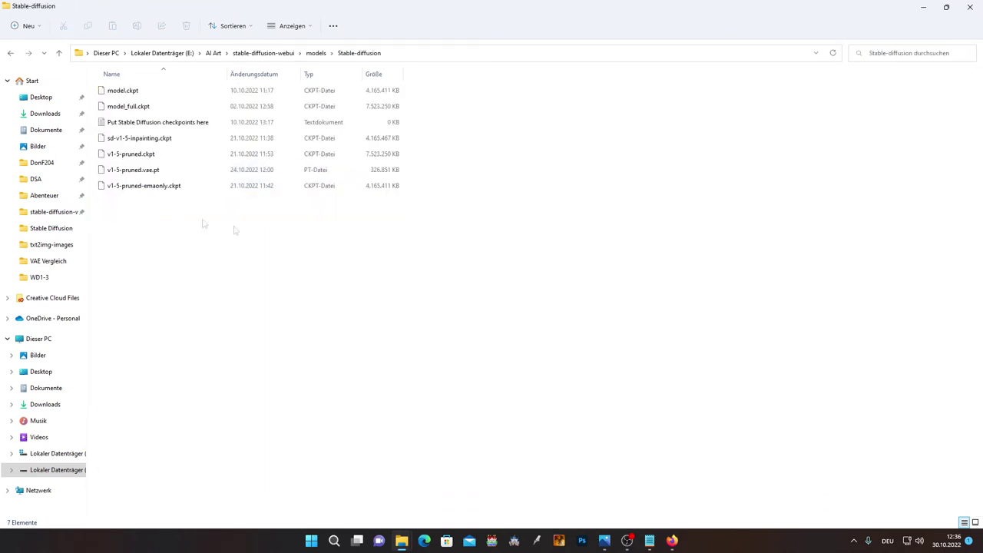
# Step: Replace the base name of v1-5-pruned.vae.pt with newVAE, keeping the .vae.pt extension
pyautogui.click(119, 171)
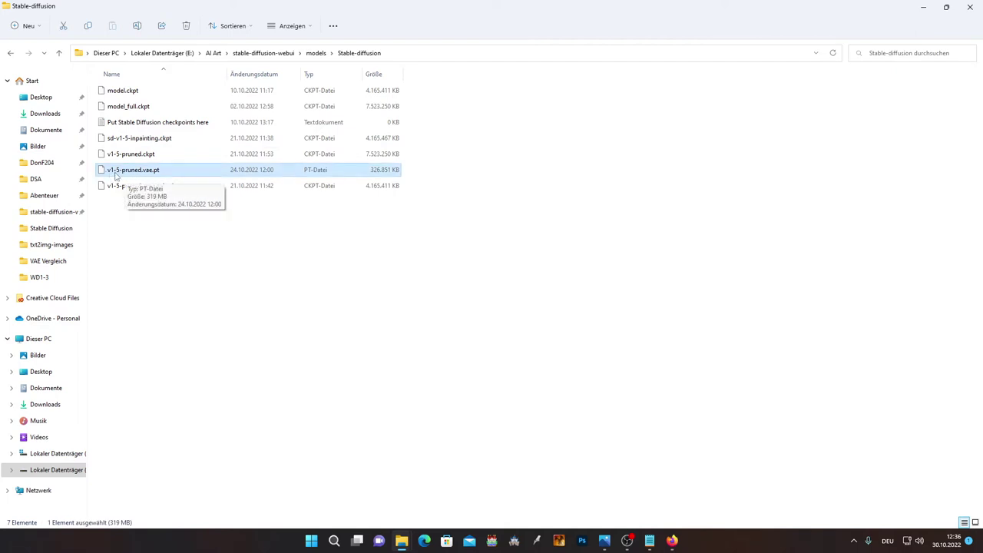
pyautogui.click(140, 172)
pyautogui.moveTo(141, 171); pyautogui.dragTo(96, 175)
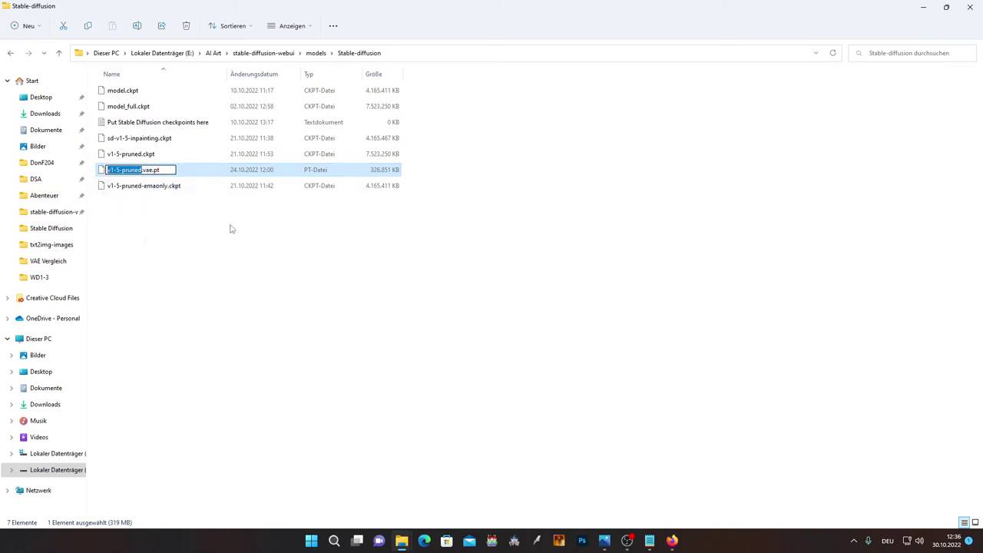
pyautogui.press('BackSpace')
pyautogui.write('newVAE')
pyautogui.click(201, 221)
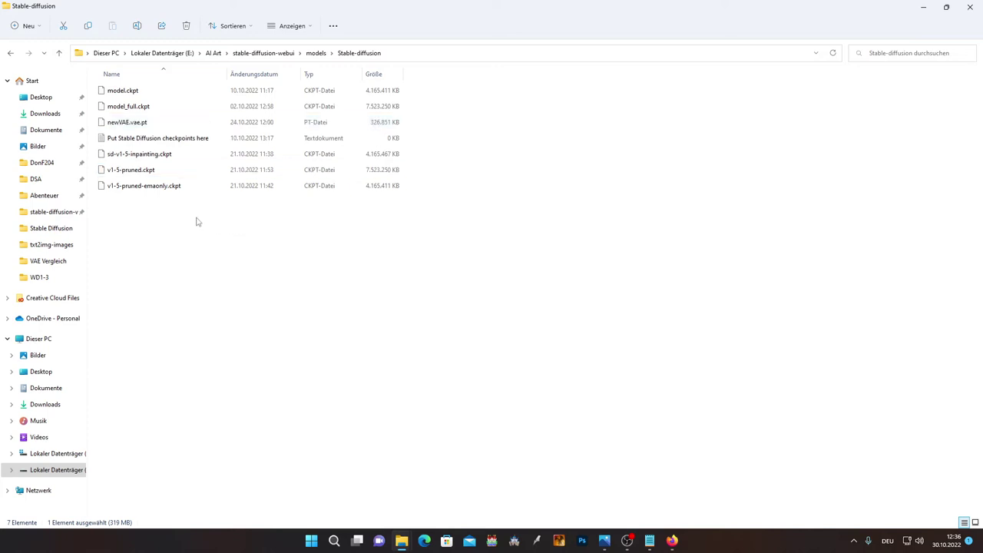
# Step: Copy the full path of newVAE.vae.pt and check its folder location in the file's properties
pyautogui.rightClick(128, 127)
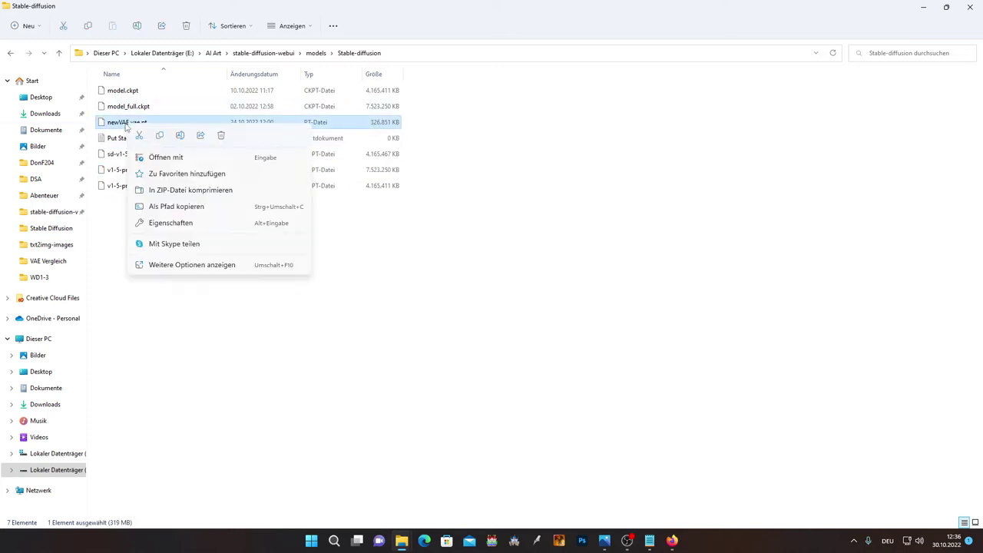
pyautogui.click(182, 209)
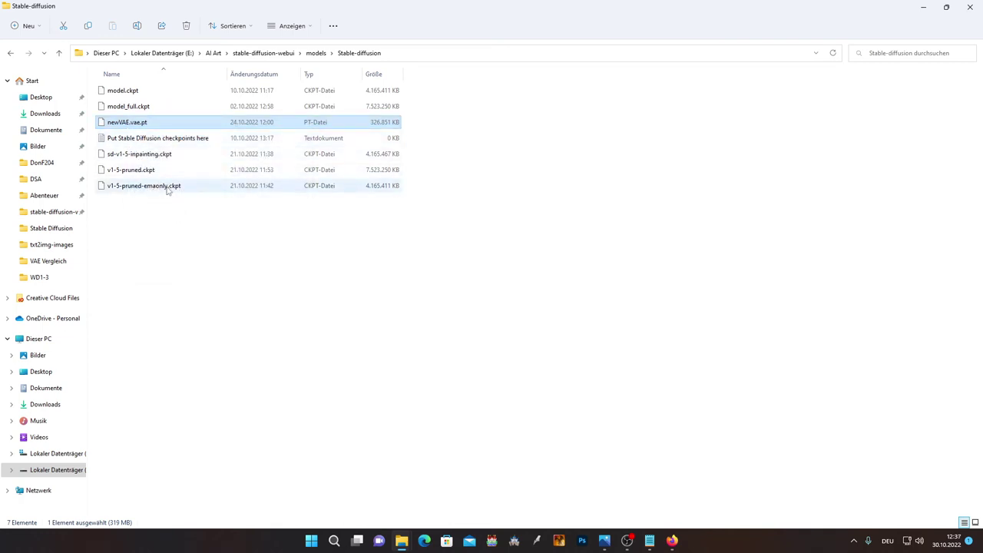
pyautogui.rightClick(141, 128)
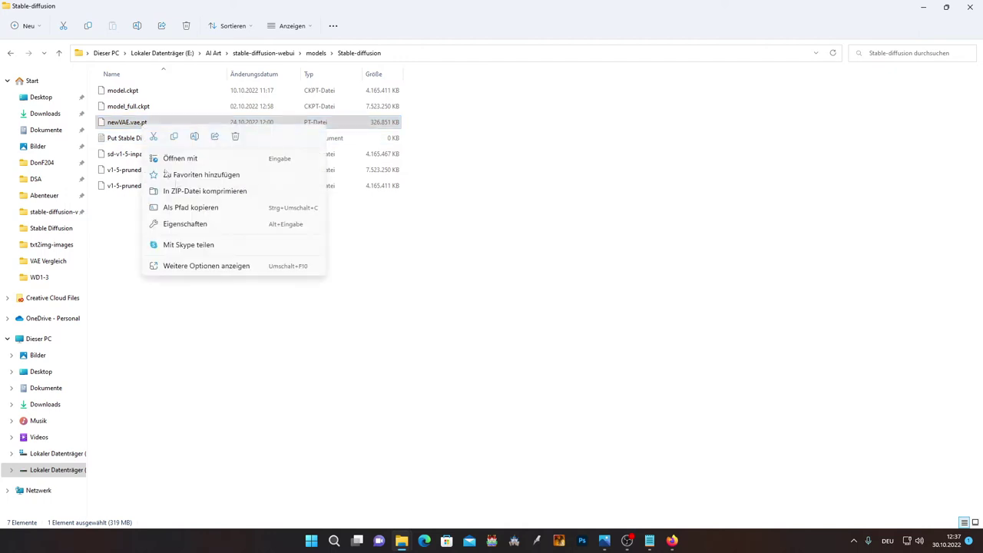
pyautogui.click(185, 224)
pyautogui.moveTo(192, 224); pyautogui.dragTo(323, 227)
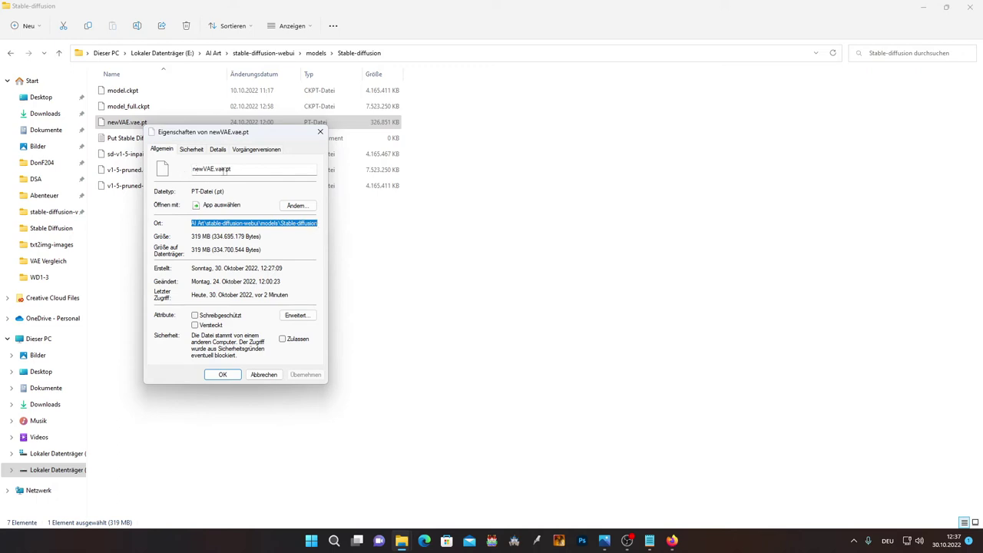
pyautogui.click(263, 374)
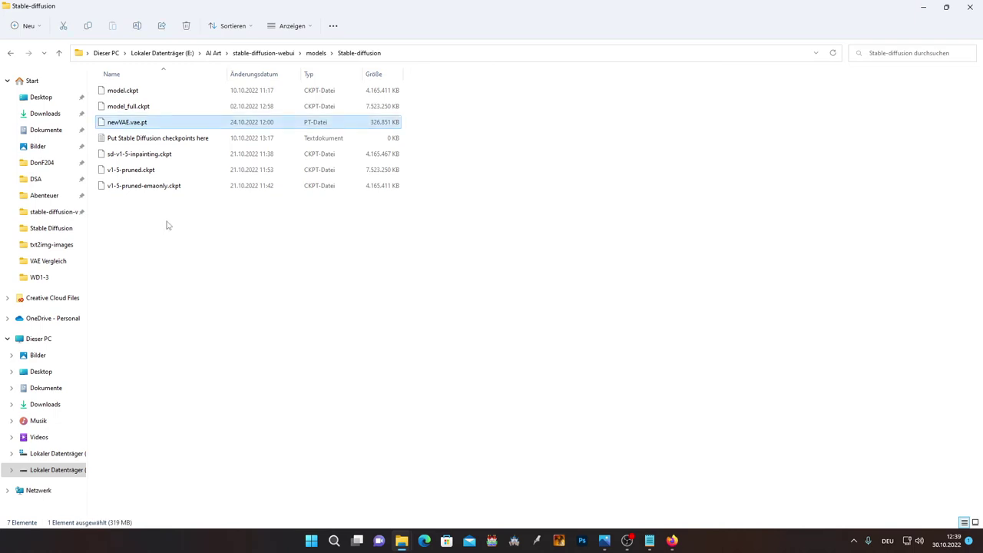
# Step: Return to the stable-diffusion-webui folder and open the webui-user Windows batch file for editing in the text editor
pyautogui.hotkey('alt', 'Up')
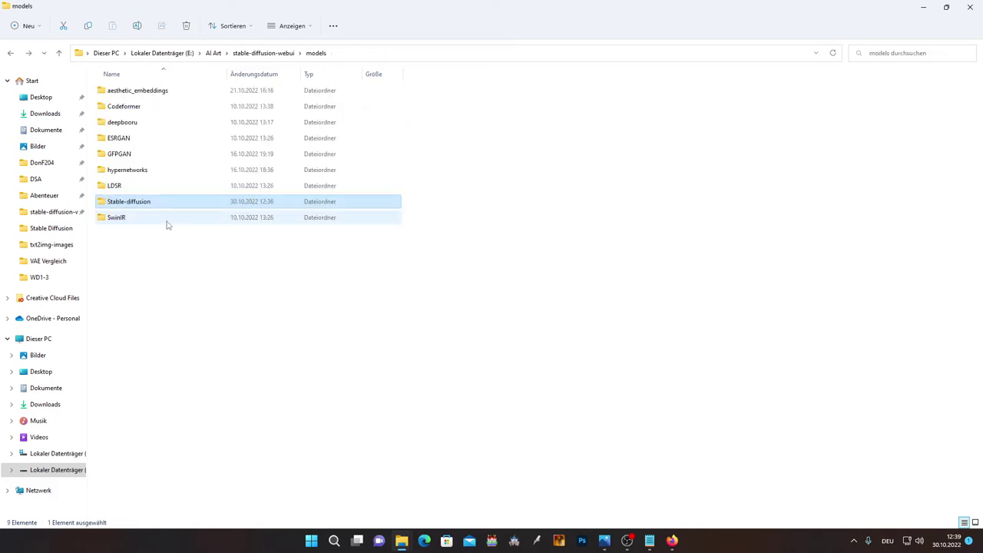
pyautogui.hotkey('alt', 'Up')
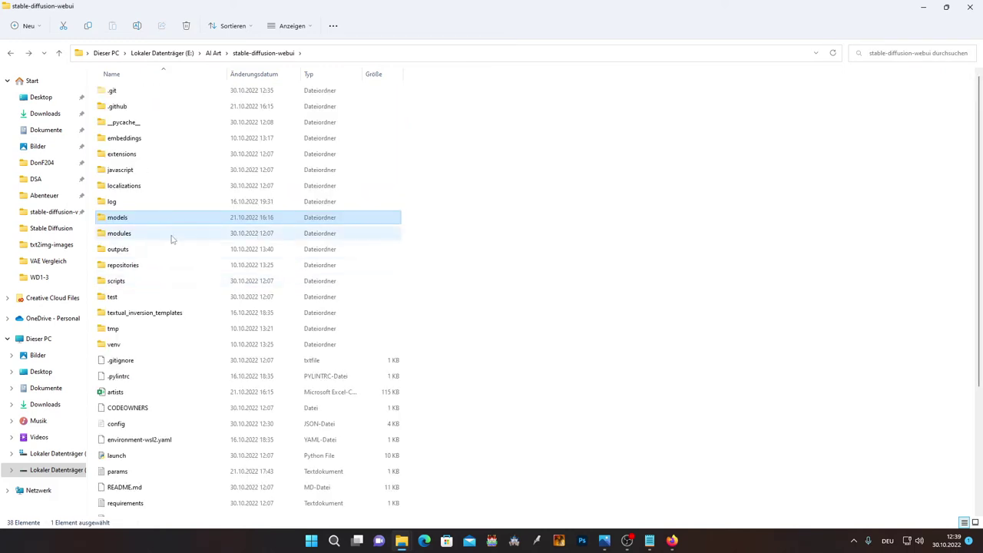
pyautogui.scroll(-3, 180, 291)
pyautogui.scroll(-1, 182, 296)
pyautogui.click(154, 495)
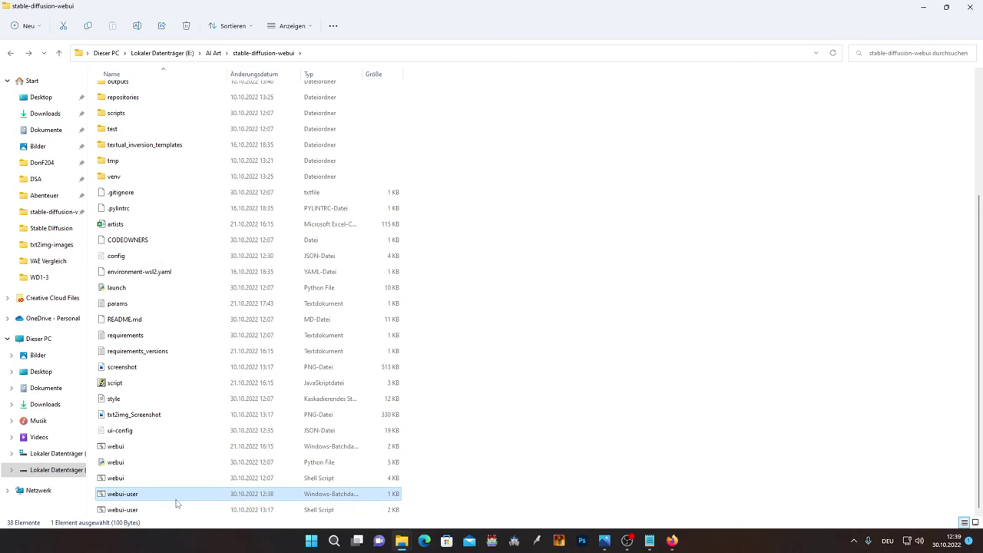
pyautogui.rightClick(132, 495)
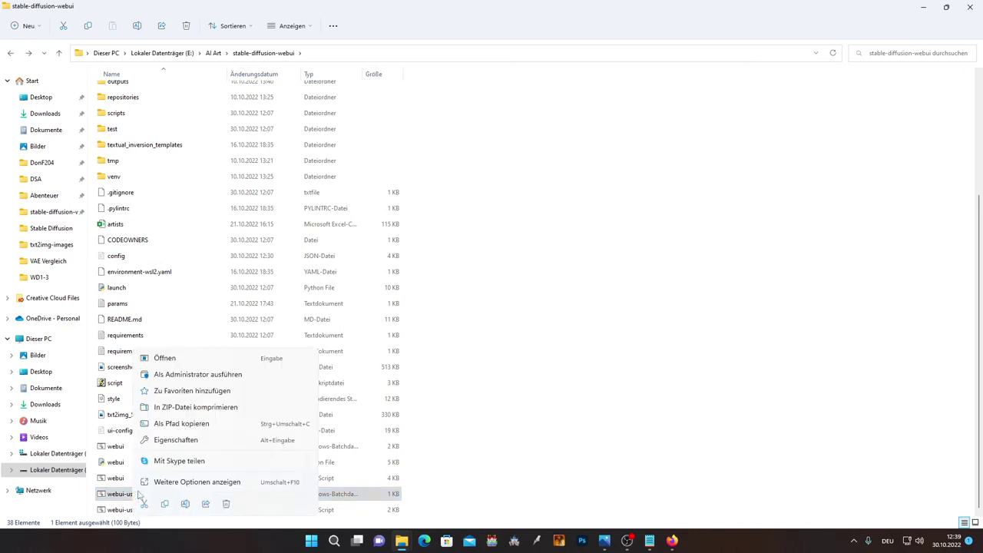
pyautogui.click(197, 482)
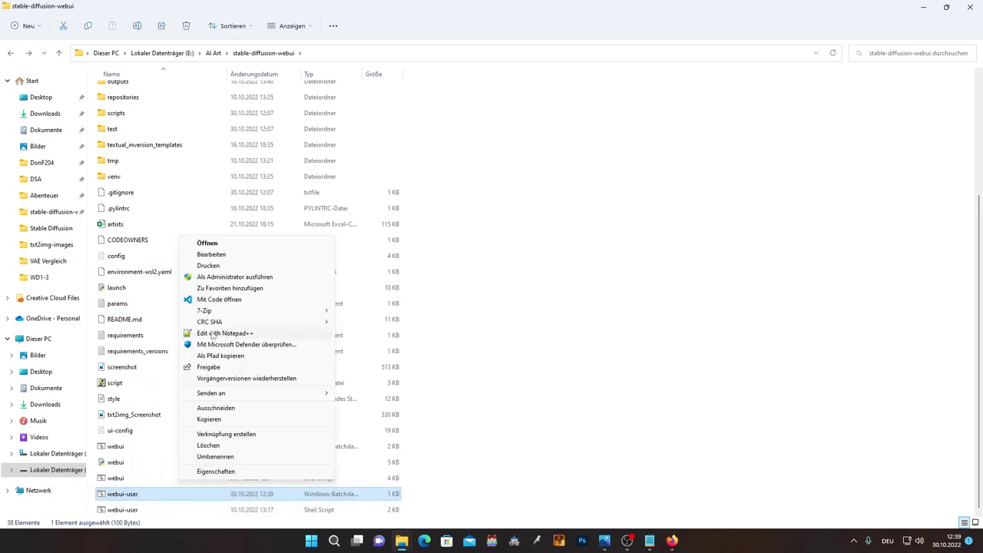
pyautogui.click(212, 256)
pyautogui.moveTo(349, 174); pyautogui.dragTo(374, 79)
# Step: Set COMMANDLINE_ARGS to --vae-path "E:\AI Art\stable-diffusion-webui\models\Stable-diffusion\newVAE.vae.pt", save the batch file, check the path, and close the file
pyautogui.click(357, 153)
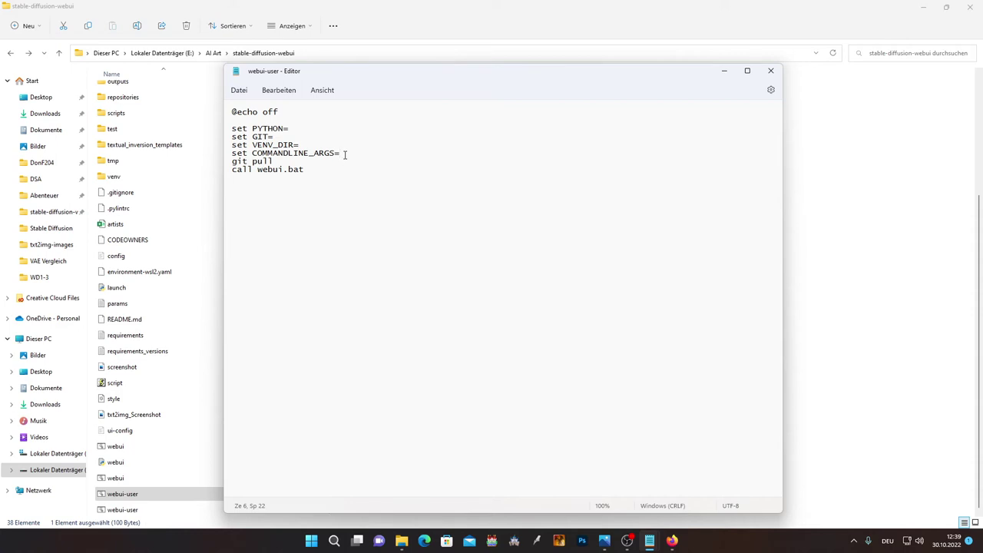
pyautogui.write('--vae-path')
pyautogui.write('"E:\\AI Art\\stable-diffusion-webui\\models\\Stable-diffusion\\newVAE.vae.pt"')
pyautogui.hotkey('ctrl', 's')
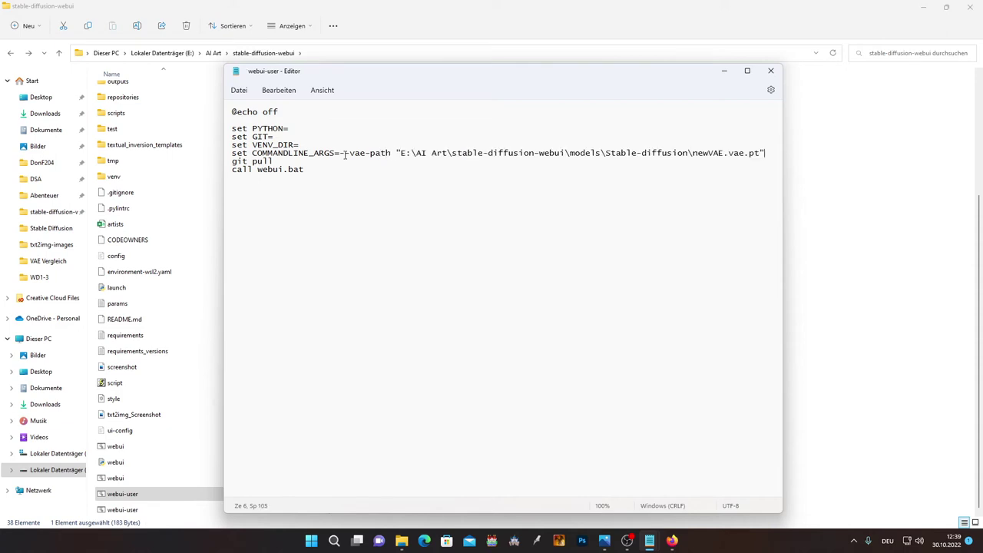
pyautogui.moveTo(399, 153); pyautogui.dragTo(764, 152)
pyautogui.click(768, 153)
pyautogui.click(771, 71)
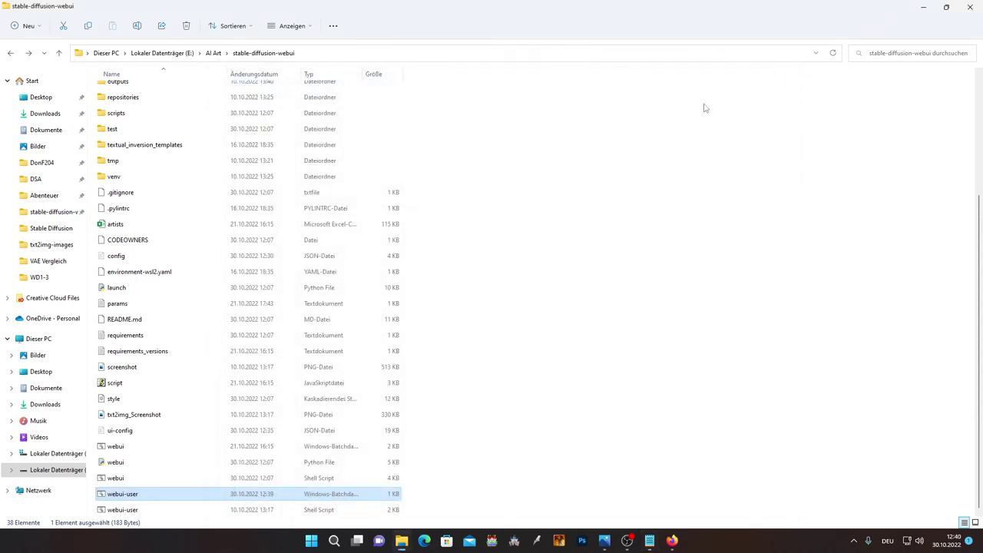
# Step: Run the webui-user batch file and check the VAE weights path in the console, releasing the text selection so startup continues
pyautogui.doubleClick(144, 496)
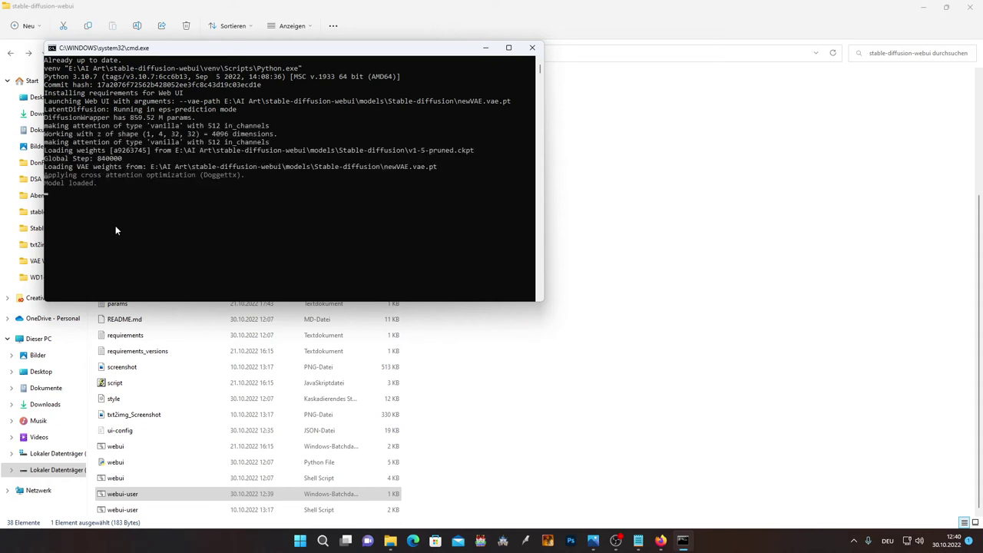
pyautogui.moveTo(45, 166); pyautogui.dragTo(431, 173)
pyautogui.click(431, 170)
pyautogui.moveTo(151, 166); pyautogui.dragTo(400, 170)
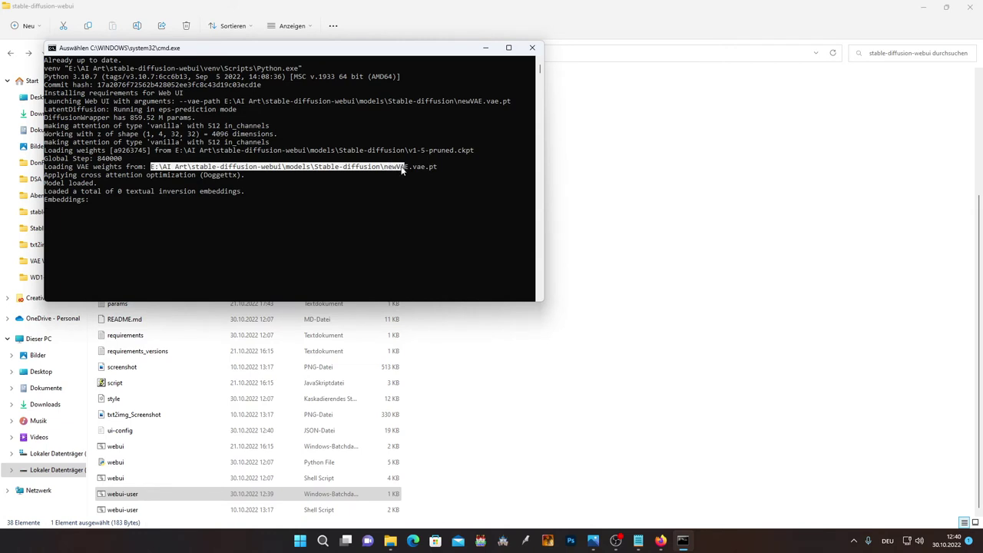
pyautogui.click(443, 172)
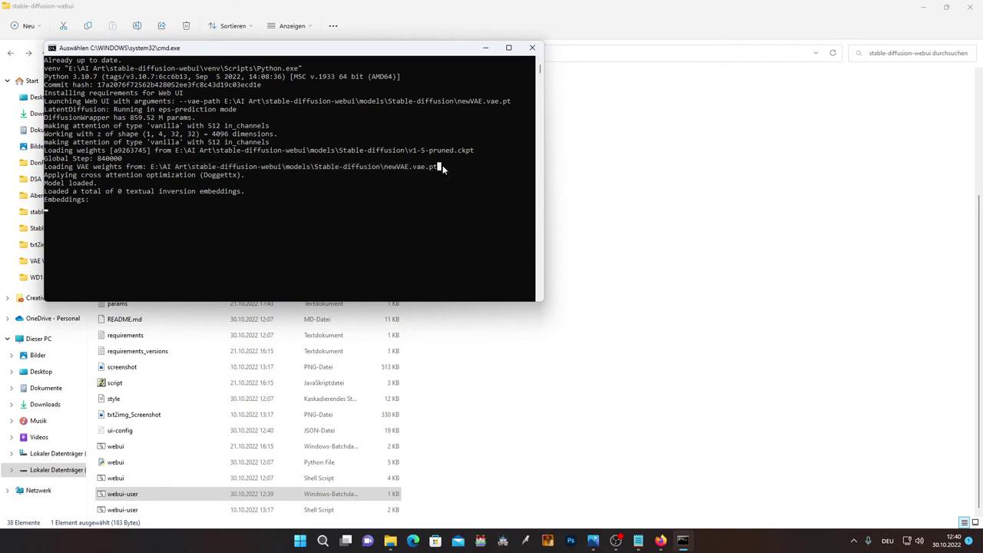
pyautogui.press('Escape')
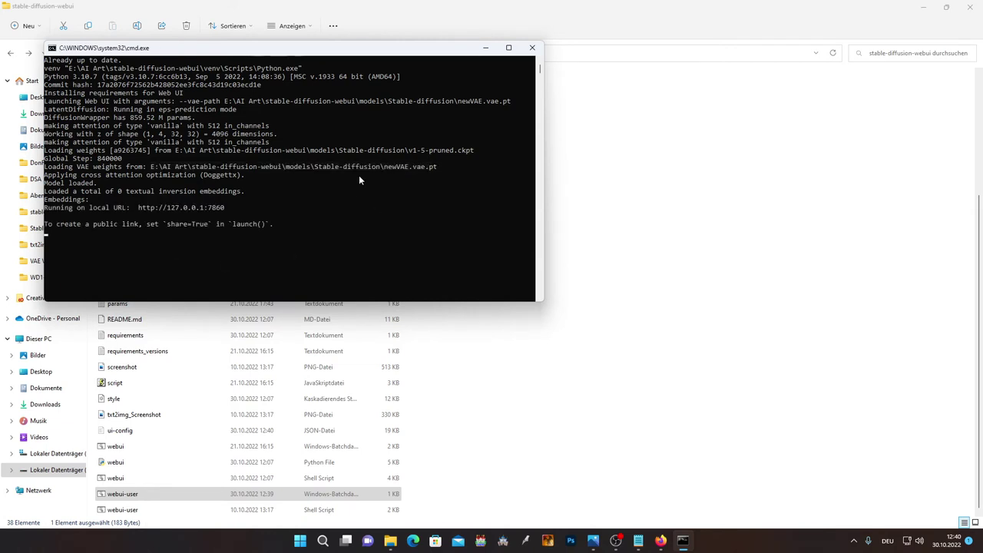
# Step: Load the model.ckpt checkpoint in the web UI and check the console for the VAE weights line
pyautogui.click(660, 541)
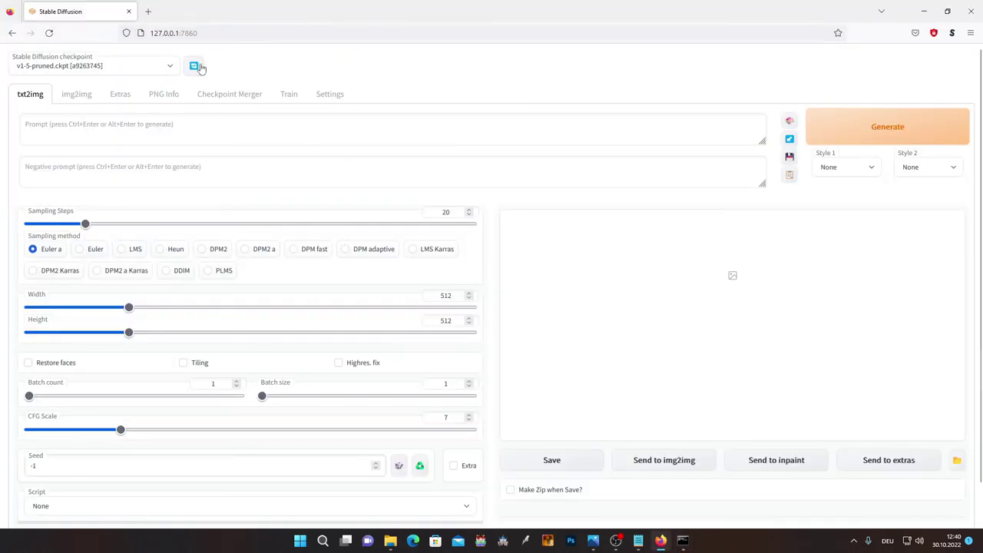
pyautogui.click(167, 67)
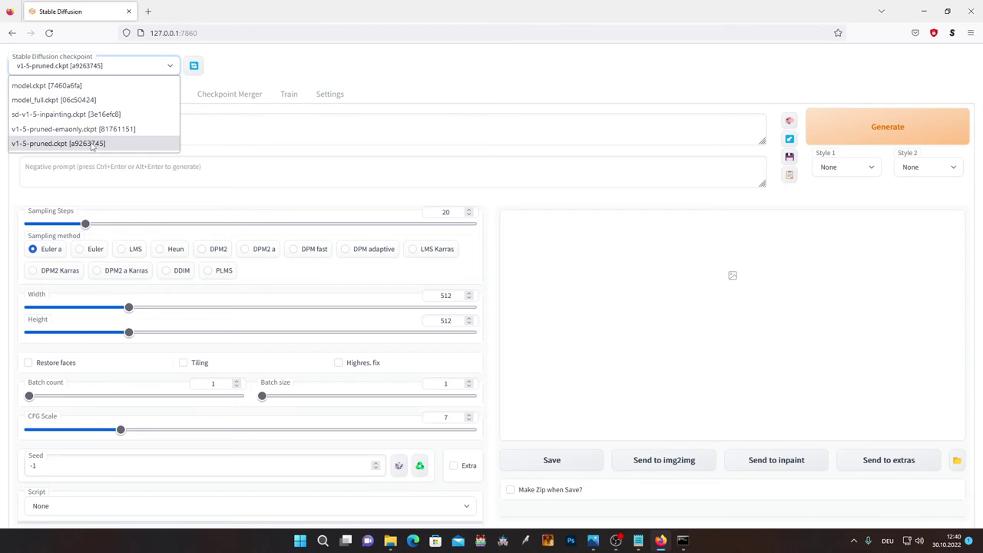
pyautogui.click(24, 87)
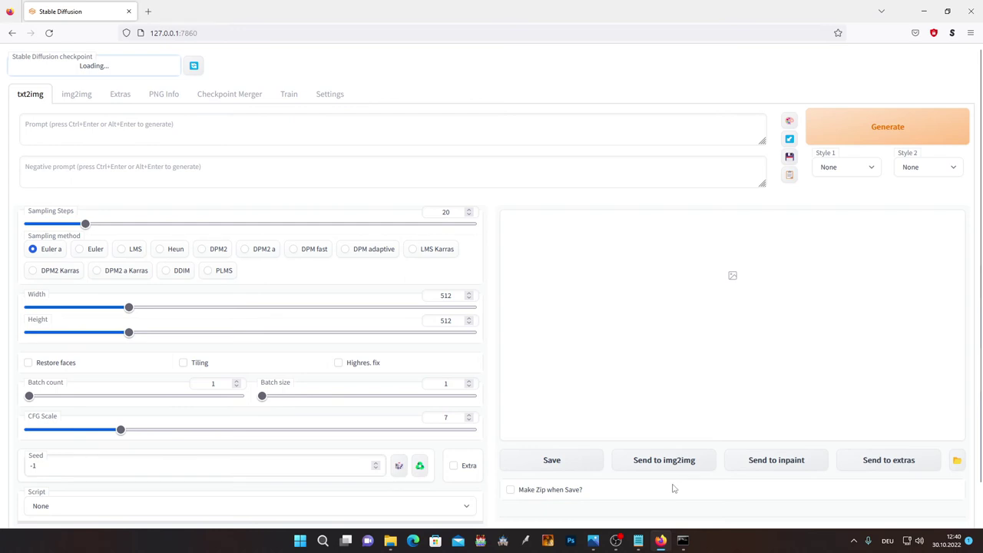
pyautogui.click(682, 544)
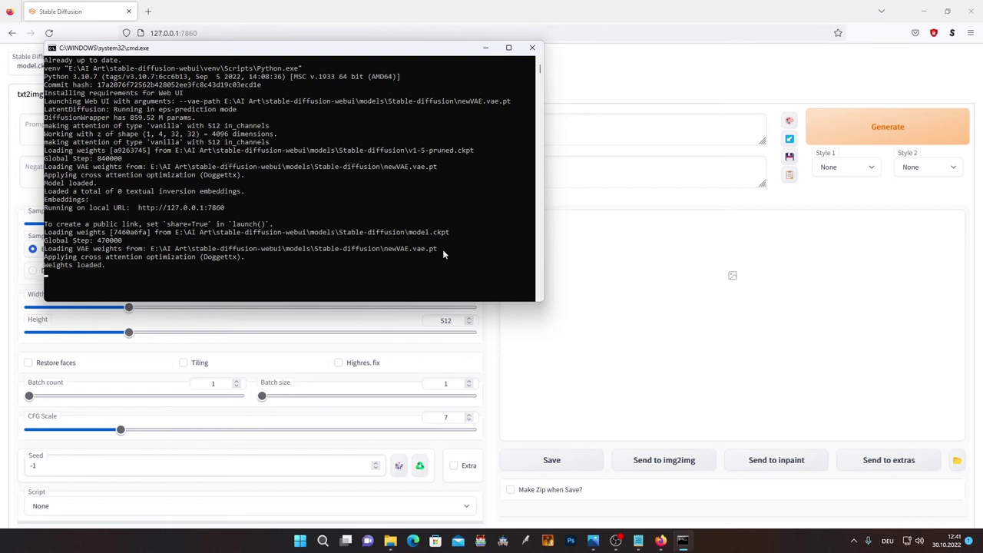
# Step: Load the sd-v1-5-inpainting.ckpt checkpoint in the web UI and check its checkpoint and VAE lines in the console
pyautogui.click(592, 70)
pyautogui.click(129, 71)
pyautogui.click(67, 113)
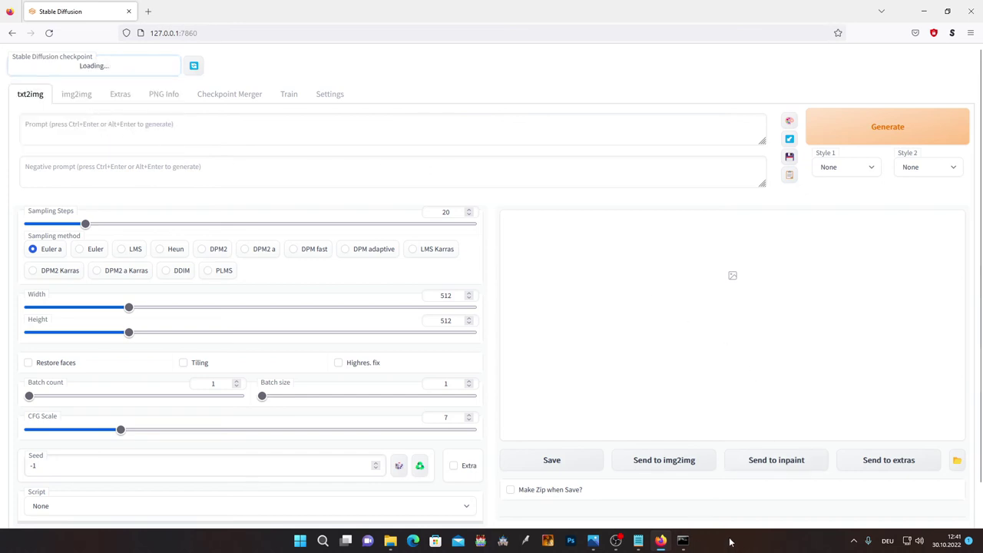
pyautogui.click(683, 540)
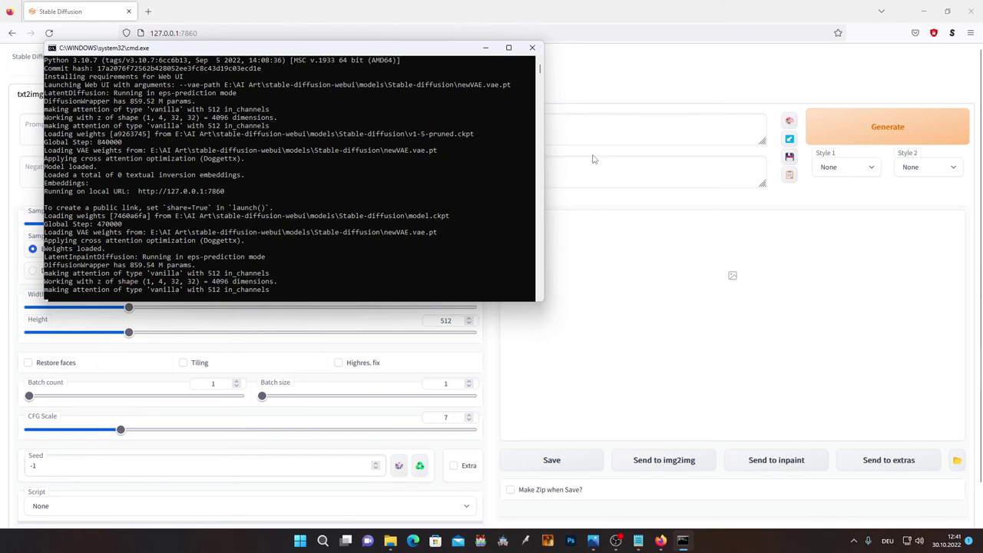
pyautogui.moveTo(44, 273); pyautogui.dragTo(485, 262)
pyautogui.click(434, 273)
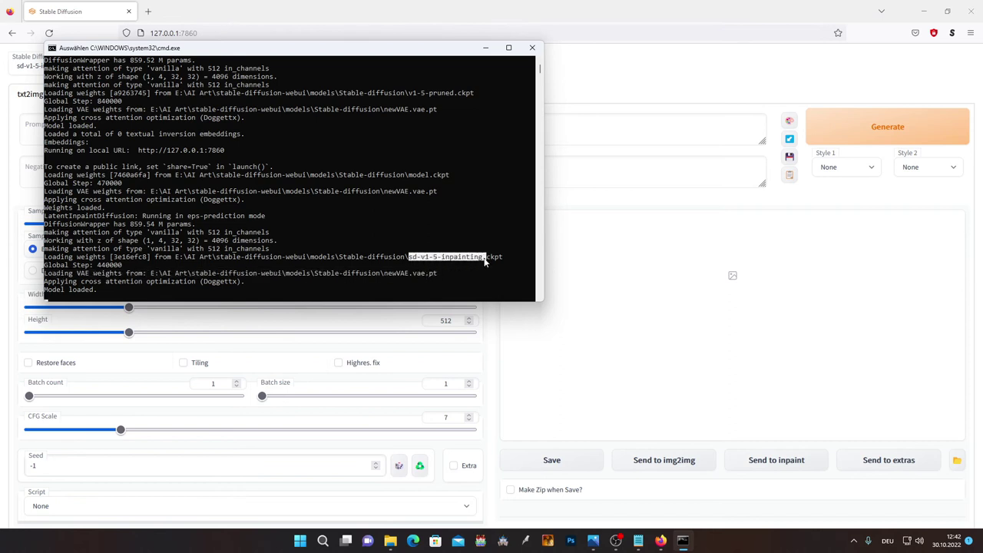
# Step: Return to the web UI and switch to the image viewer with the Variational Autoencoder (VAE) diagram
pyautogui.click(582, 81)
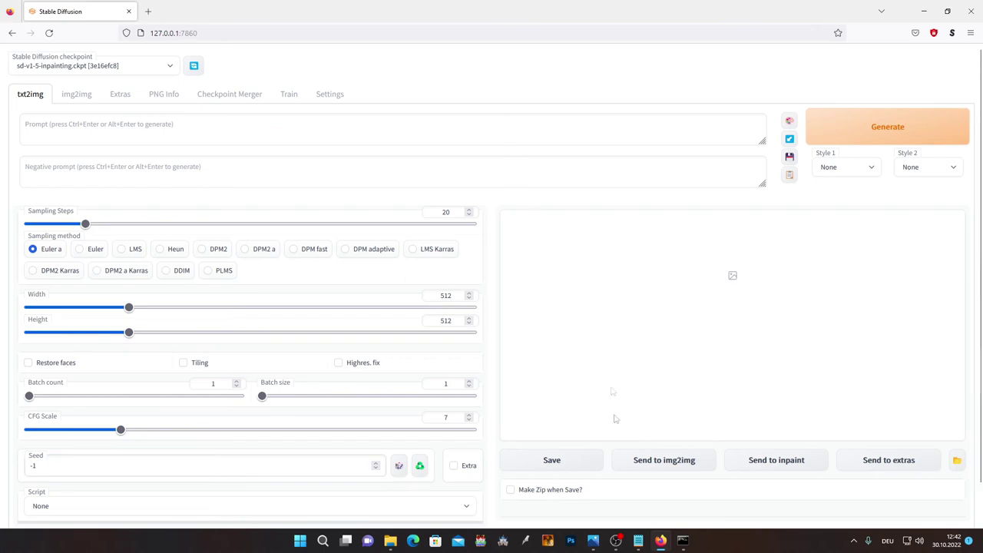
pyautogui.click(593, 544)
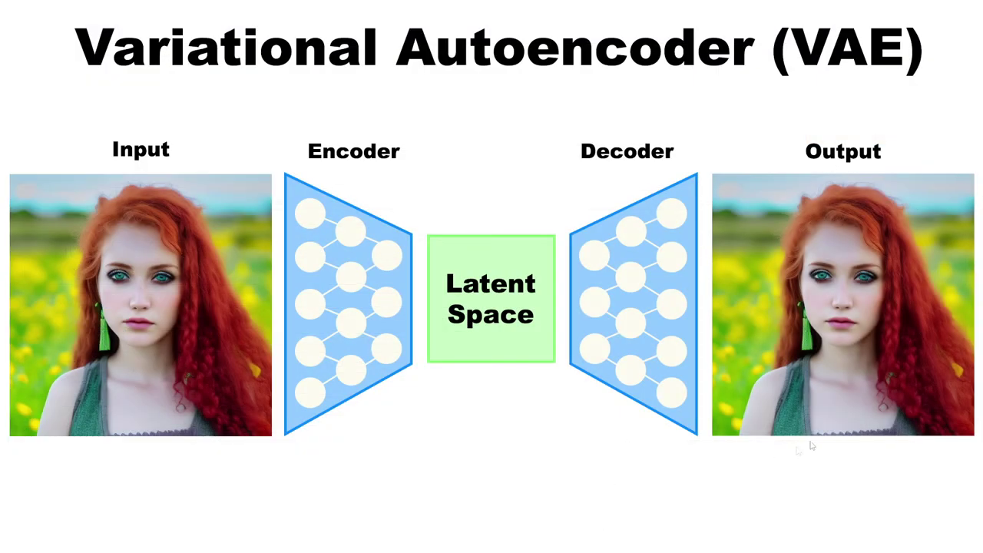